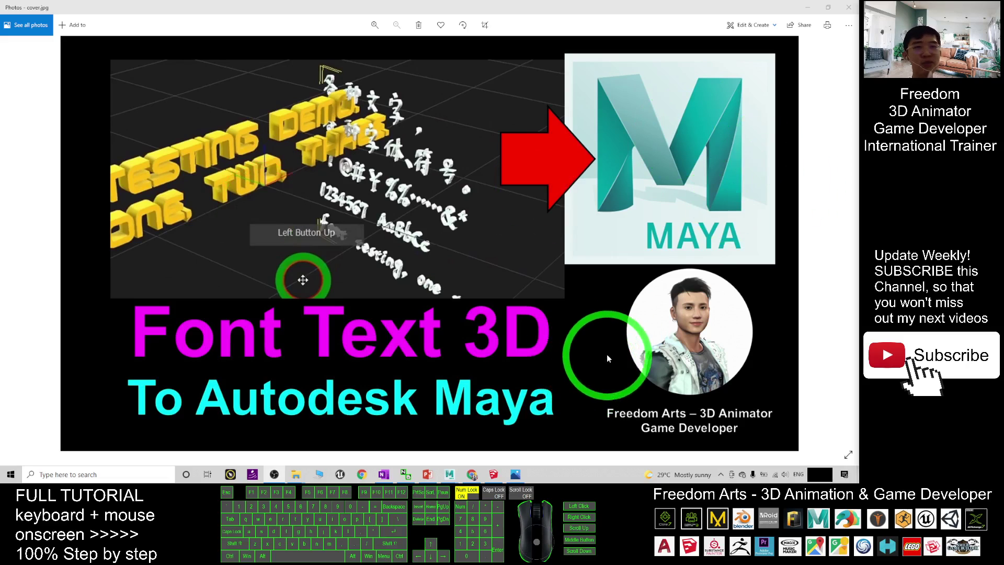
# - Minimize the Photos cover image and switch to the SketchUp model
pyautogui.click(808, 7)
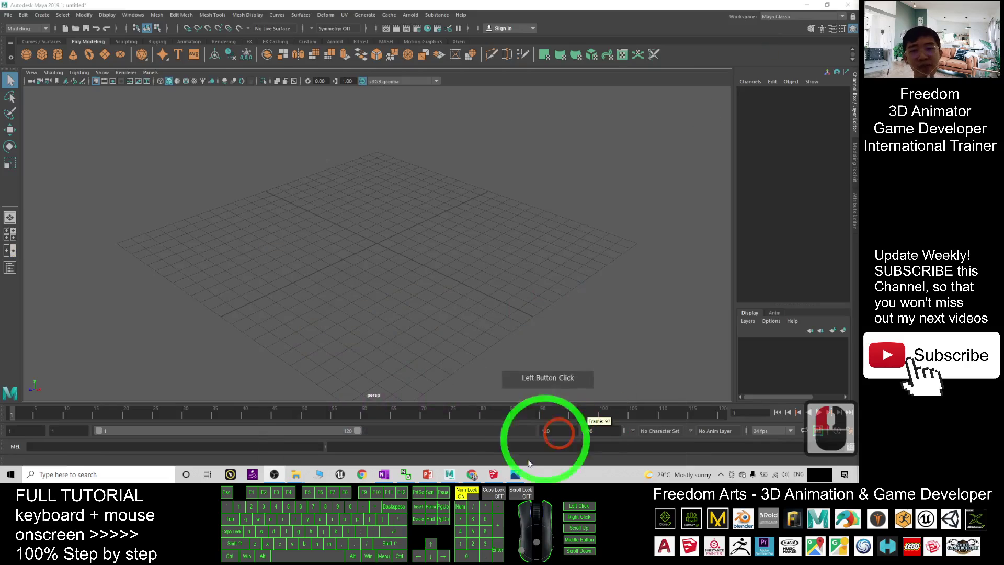
pyautogui.click(493, 474)
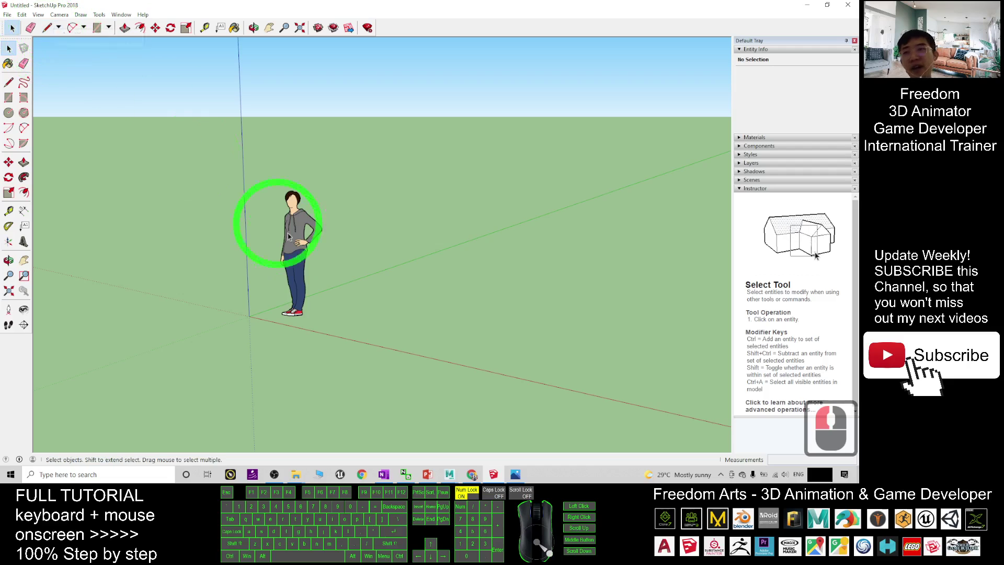
pyautogui.rightClick(409, 30)
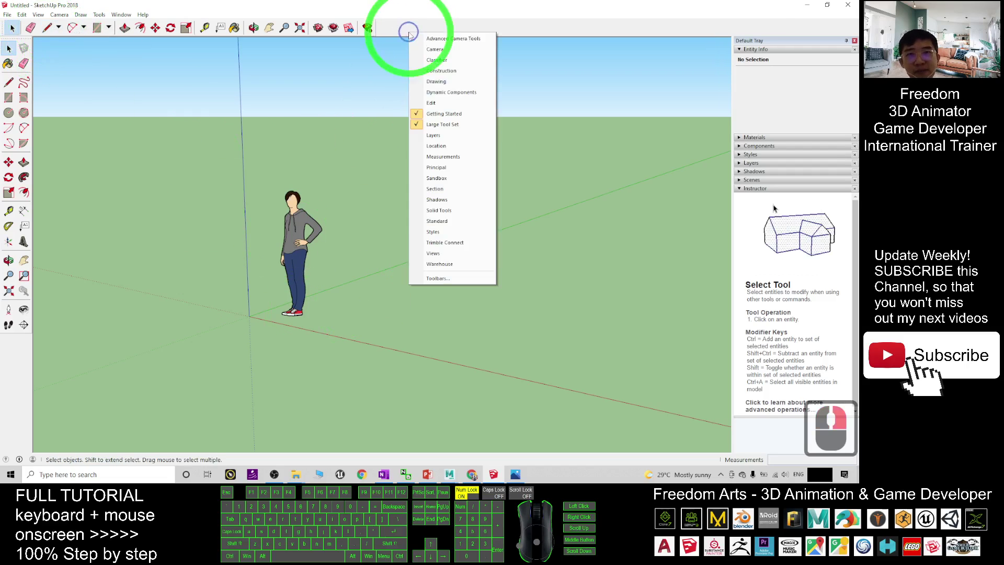
pyautogui.click(434, 126)
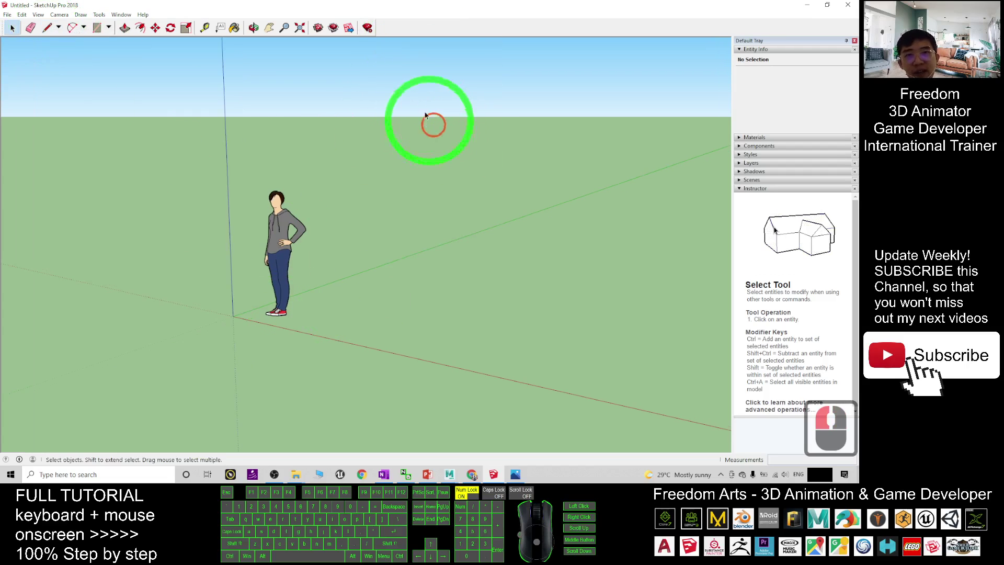
pyautogui.rightClick(429, 25)
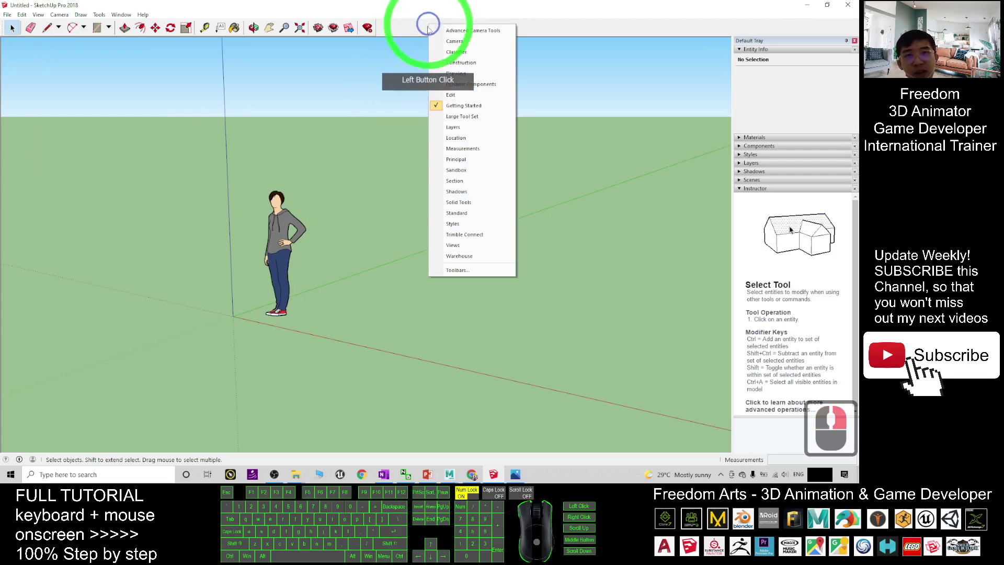
pyautogui.click(462, 117)
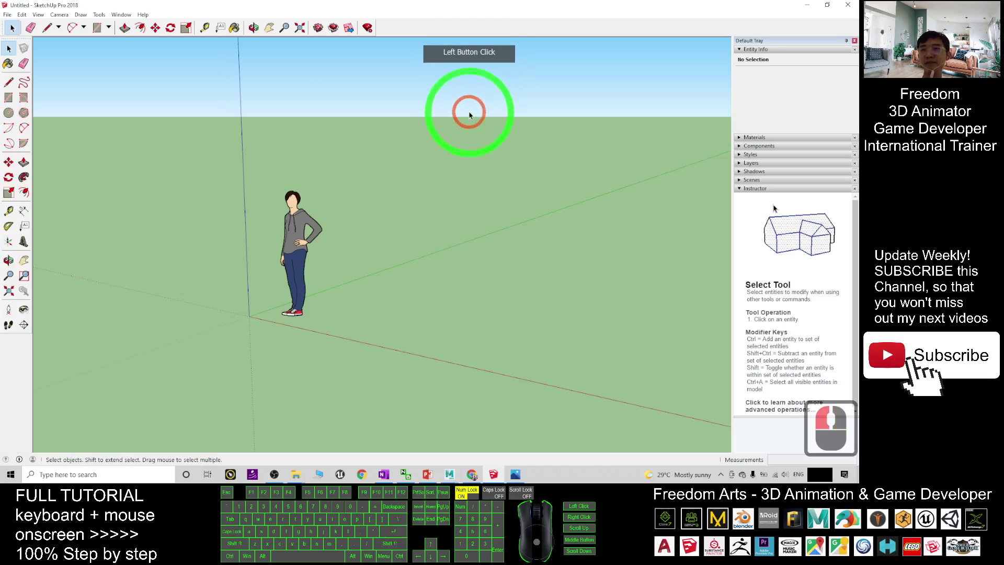
pyautogui.scroll(2, 303, 228)
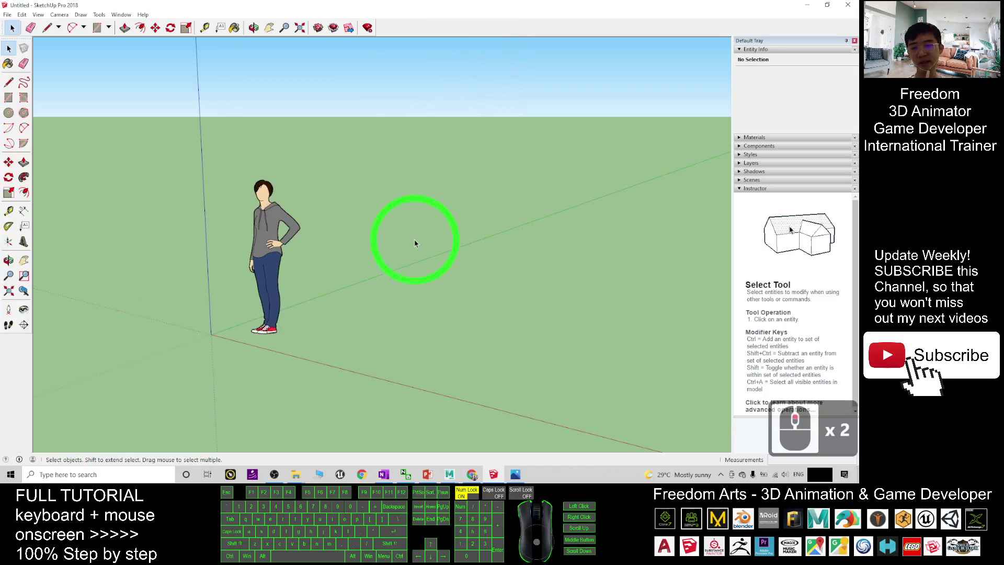
pyautogui.scroll(-2, 291, 208)
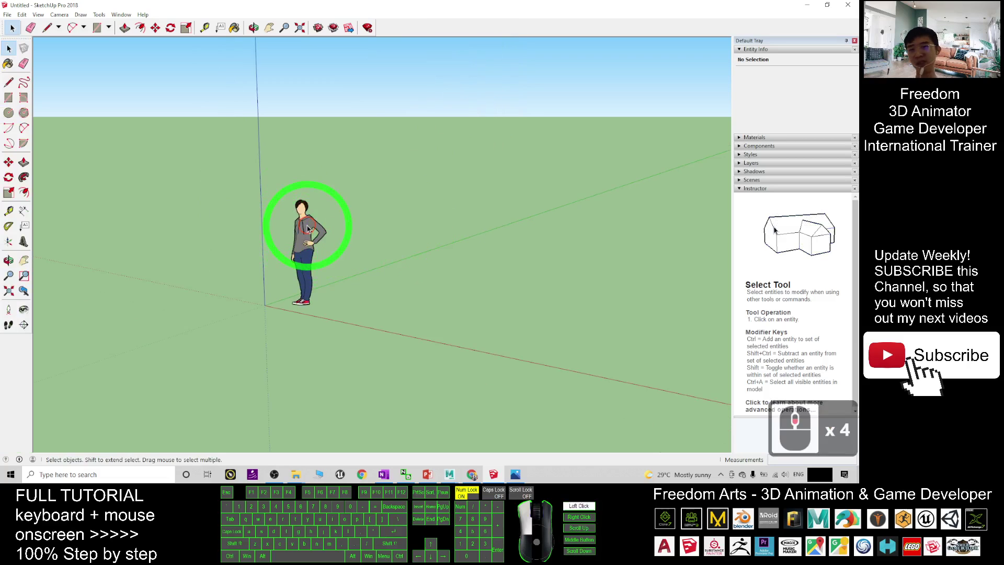
pyautogui.click(308, 228)
# - Delete the default figure from the SketchUp model
pyautogui.press('Delete')
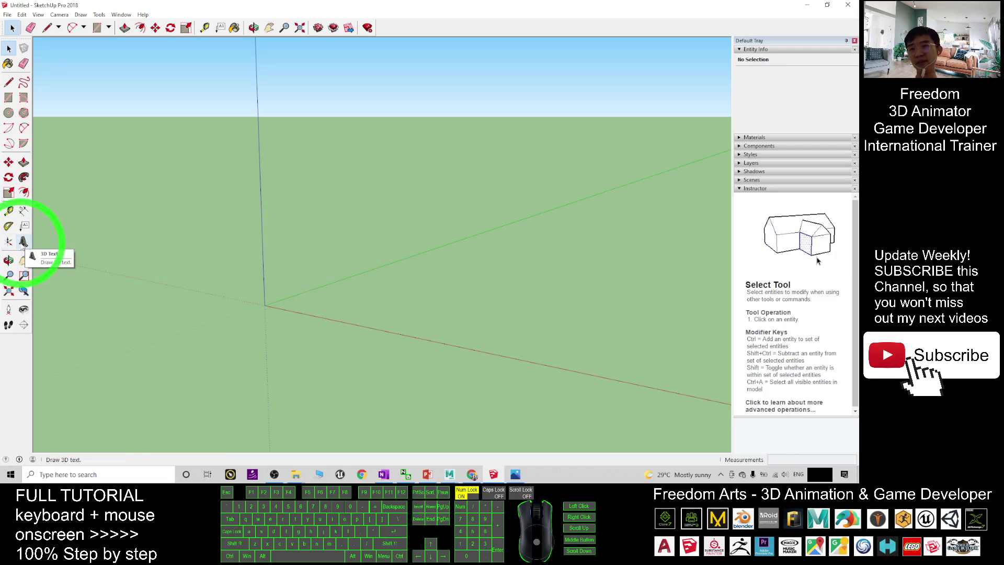
# - Set up 3D Text with Center alignment, Harlow Solid Italic font and Italic style
pyautogui.click(24, 242)
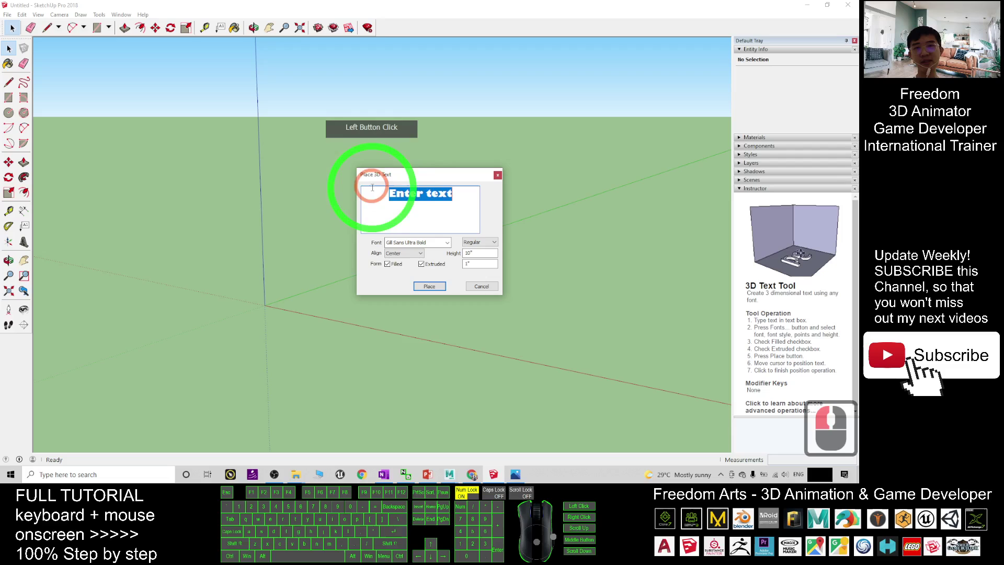
pyautogui.moveTo(457, 177); pyautogui.dragTo(461, 178)
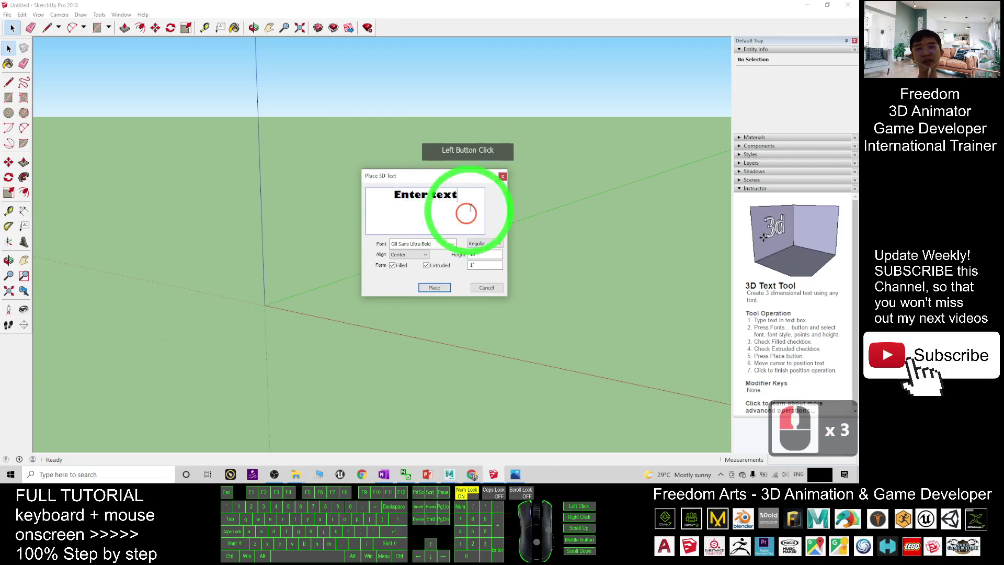
pyautogui.click(408, 254)
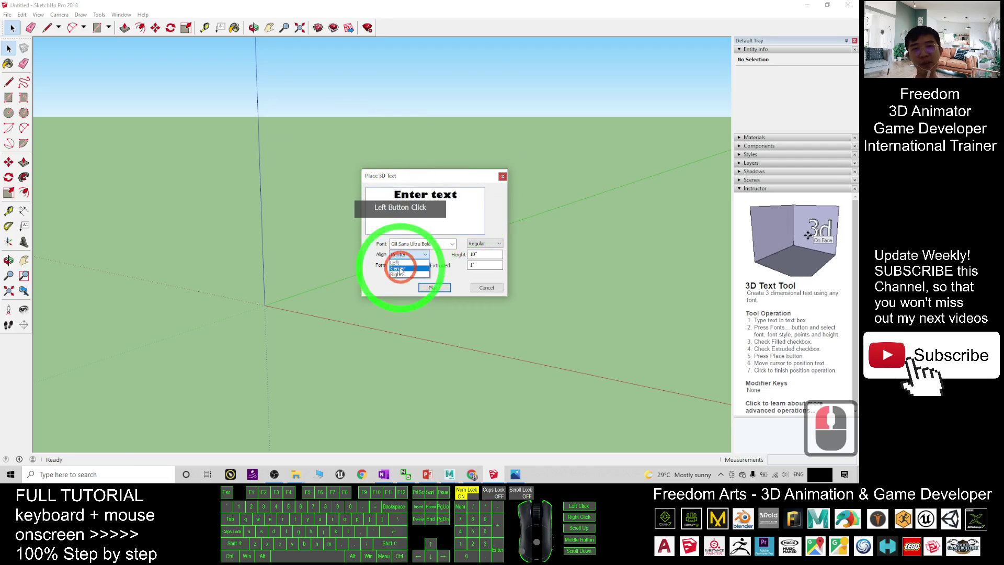
pyautogui.click(398, 269)
pyautogui.tripleClick(428, 211)
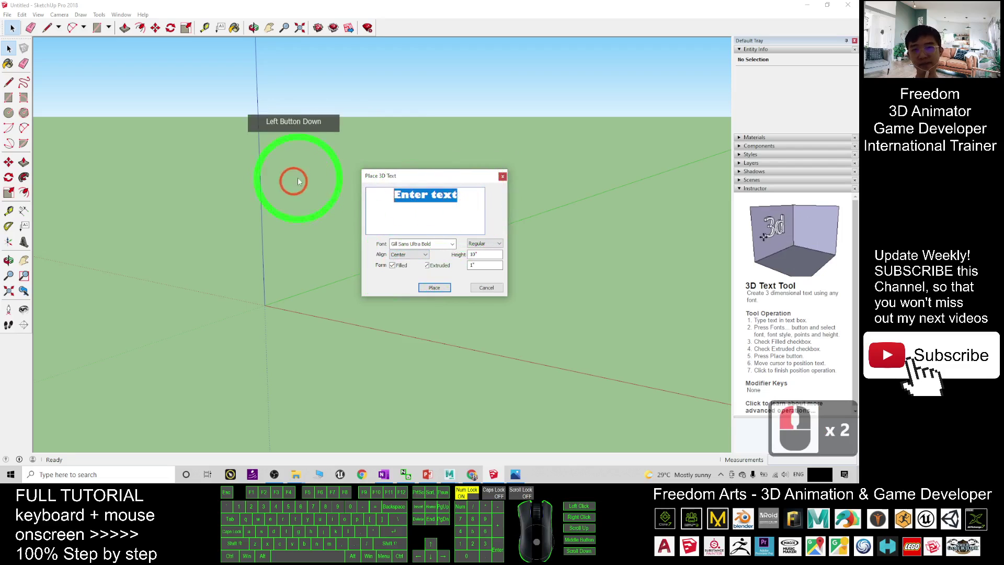
pyautogui.click(424, 243)
pyautogui.scroll(-5, 454, 285)
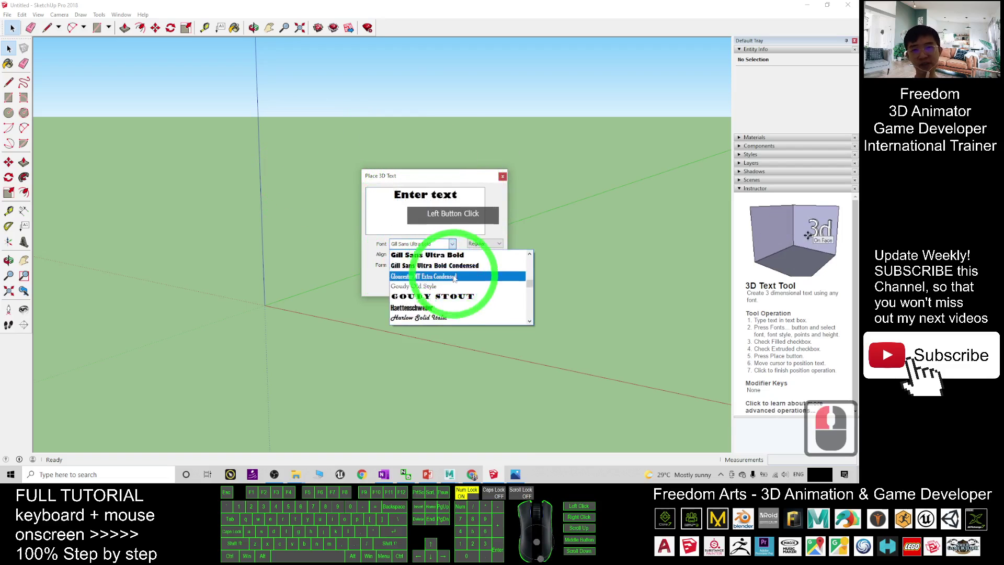
pyautogui.scroll(4, 453, 285)
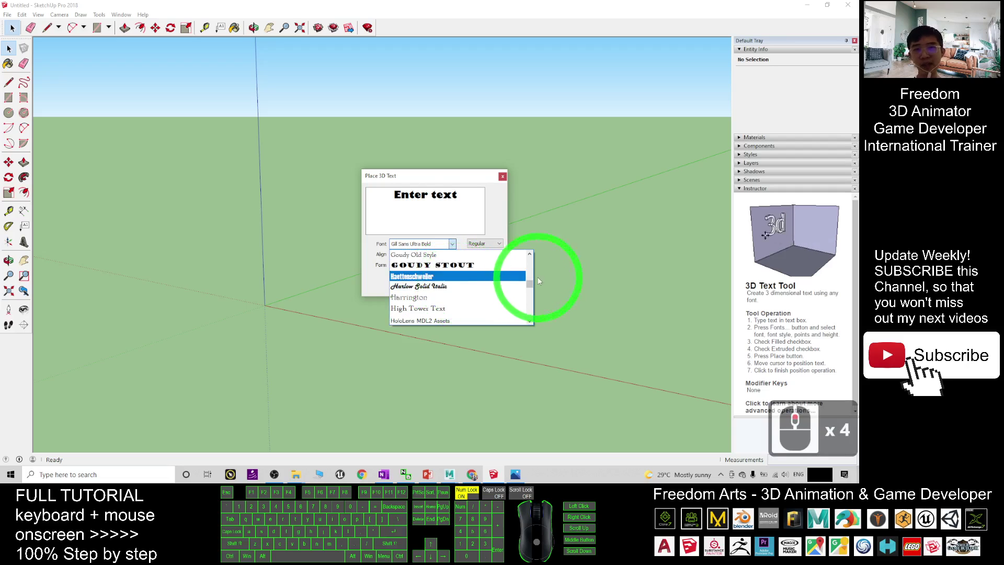
pyautogui.click(420, 286)
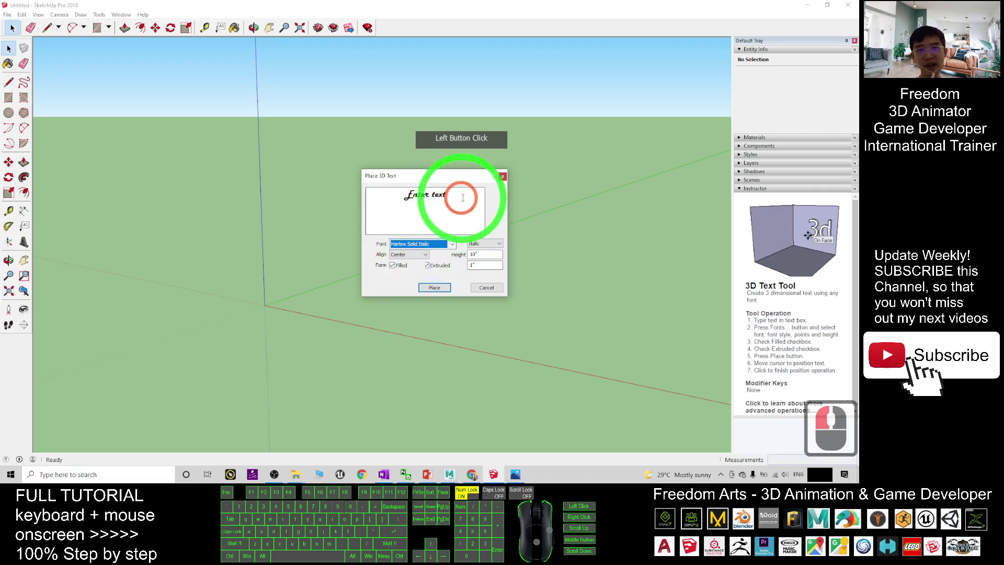
pyautogui.click(401, 196)
pyautogui.click(453, 196)
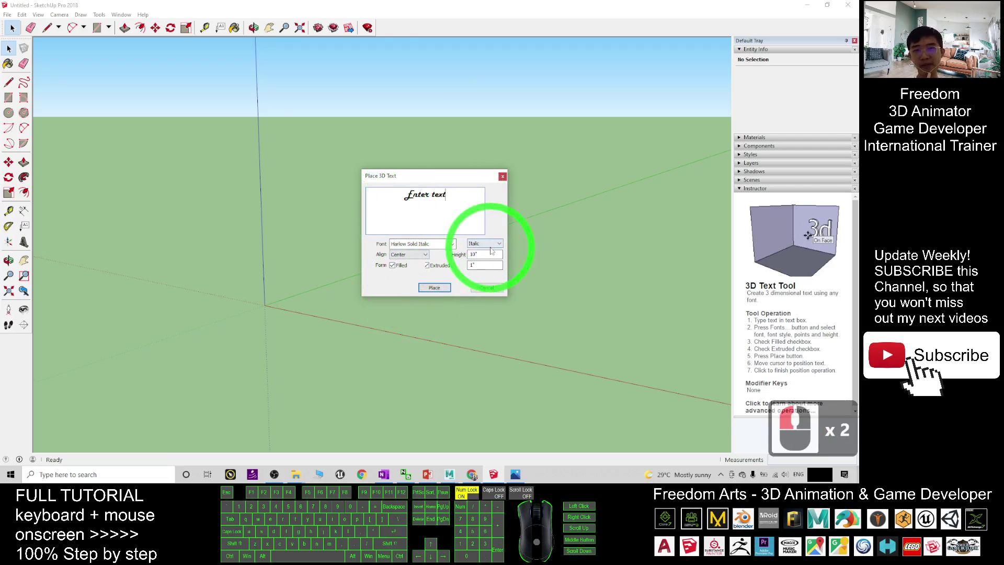
pyautogui.click(477, 250)
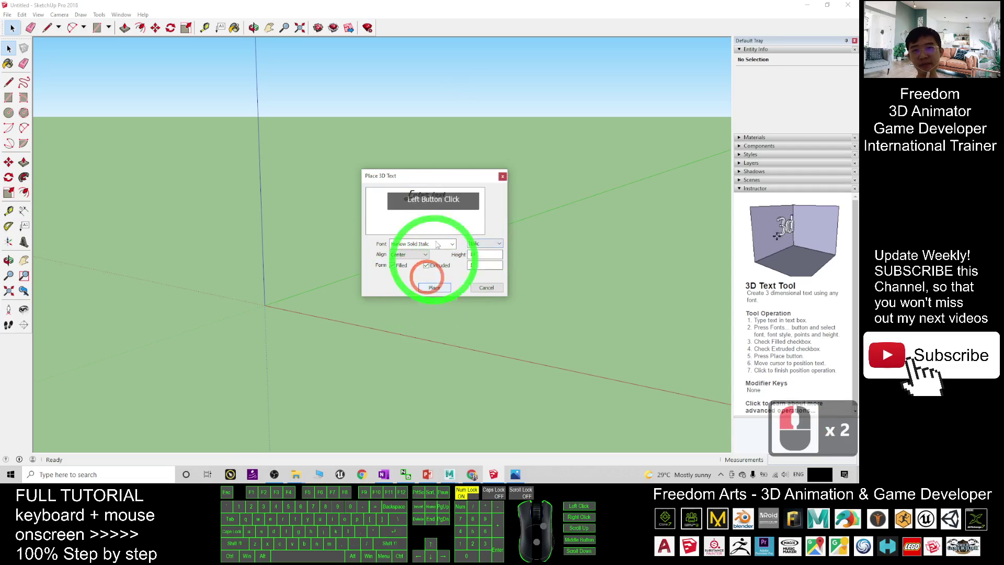
pyautogui.click(446, 200)
# - Replace the placeholder with 'Hellow Everyone!!!' as filled, extruded text and place it
pyautogui.moveTo(445, 199); pyautogui.dragTo(385, 199)
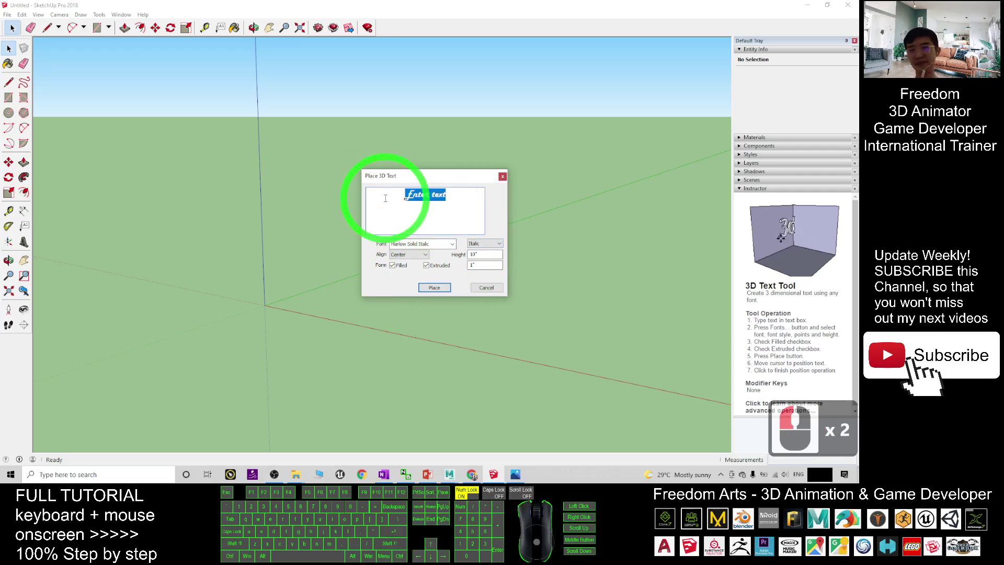
pyautogui.write('He')
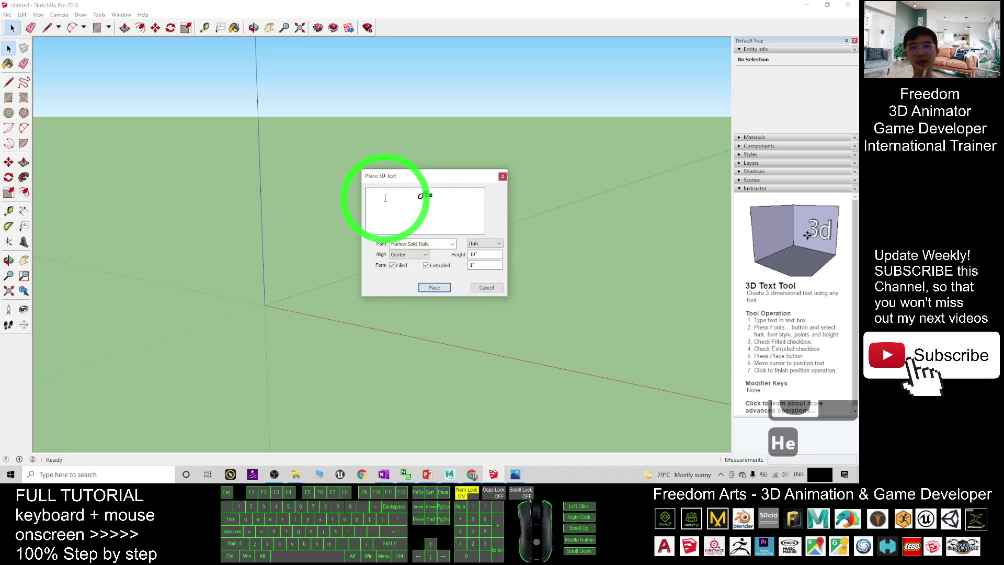
pyautogui.write('llow Everyo')
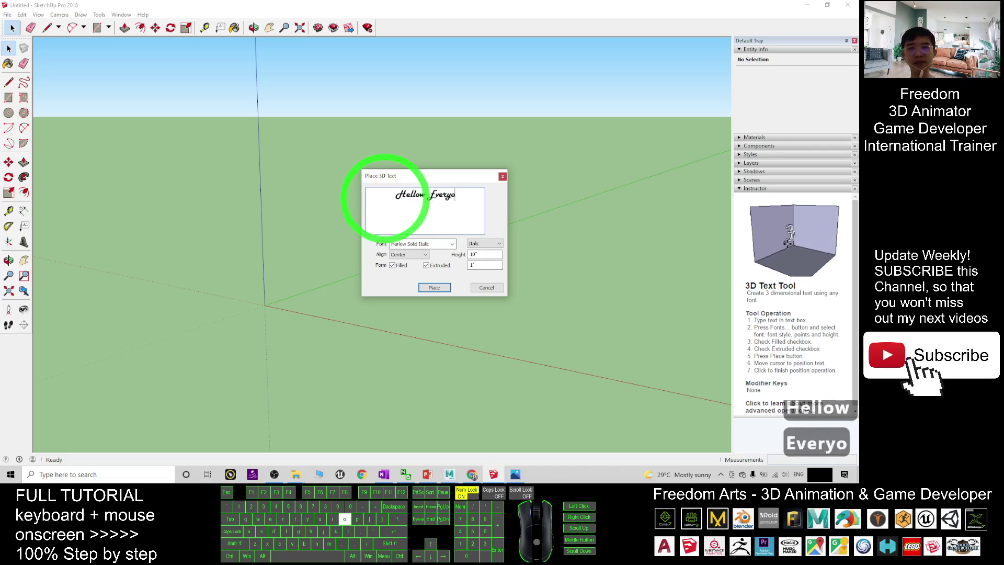
pyautogui.write('ne')
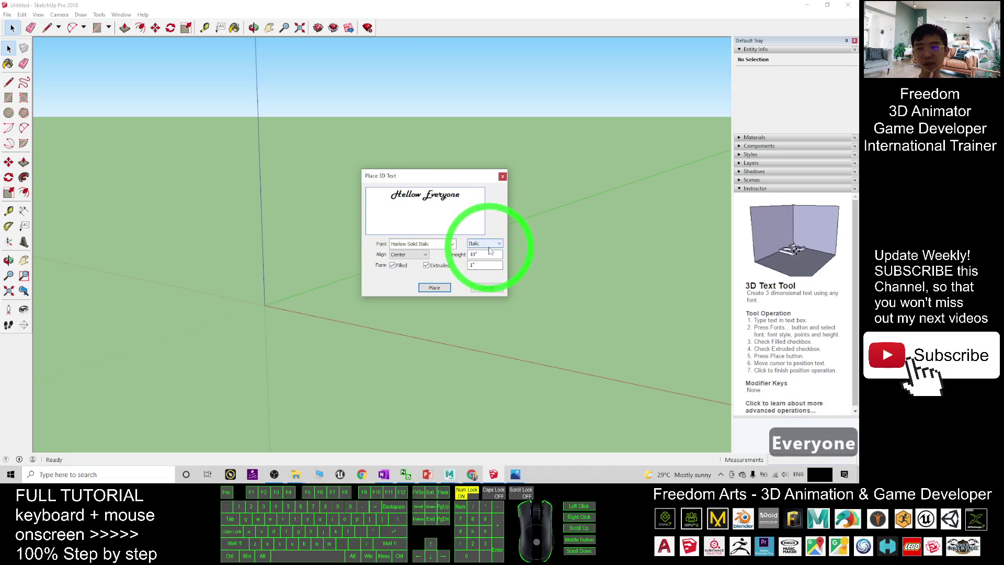
pyautogui.write('!!!')
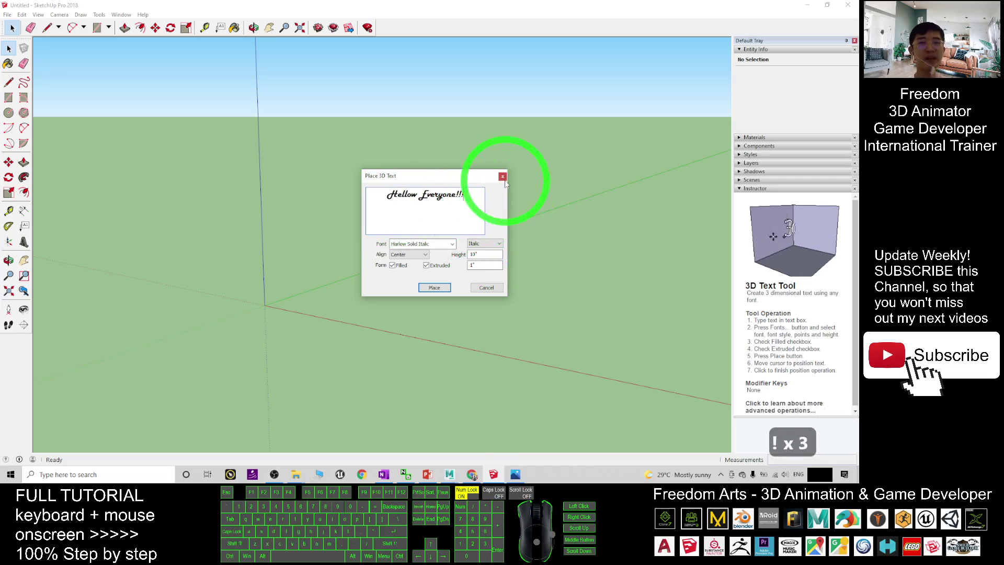
pyautogui.click(440, 287)
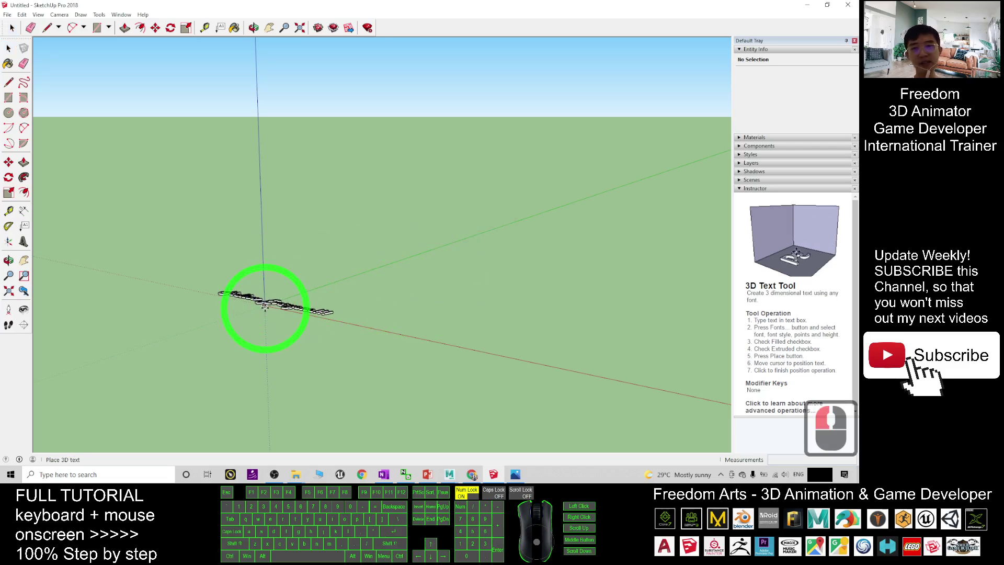
# - Drop the text near the origin, view it from above, and bring up Maya
pyautogui.click(266, 307)
pyautogui.scroll(3, 265, 309)
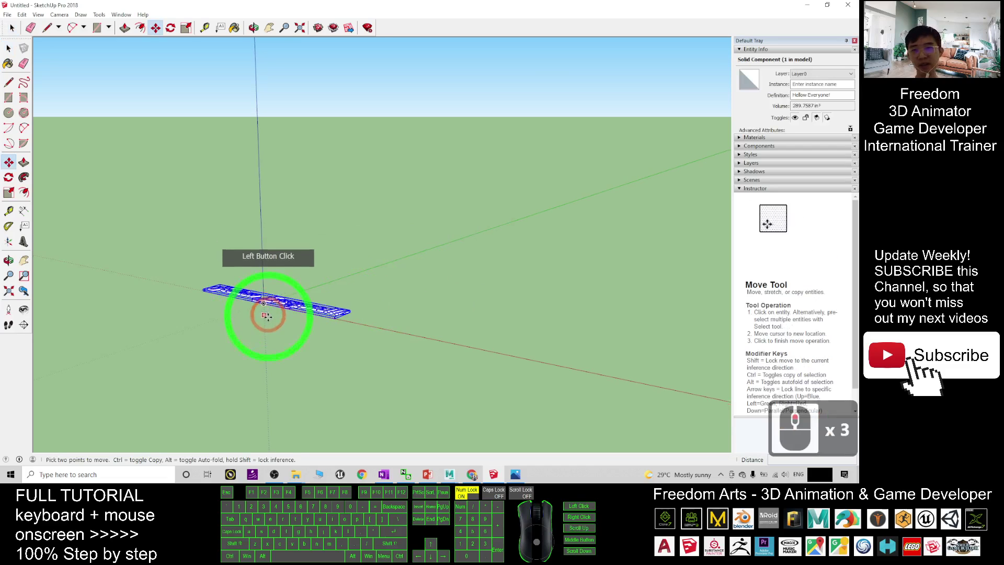
pyautogui.scroll(4, 266, 311)
pyautogui.scroll(4, 267, 320)
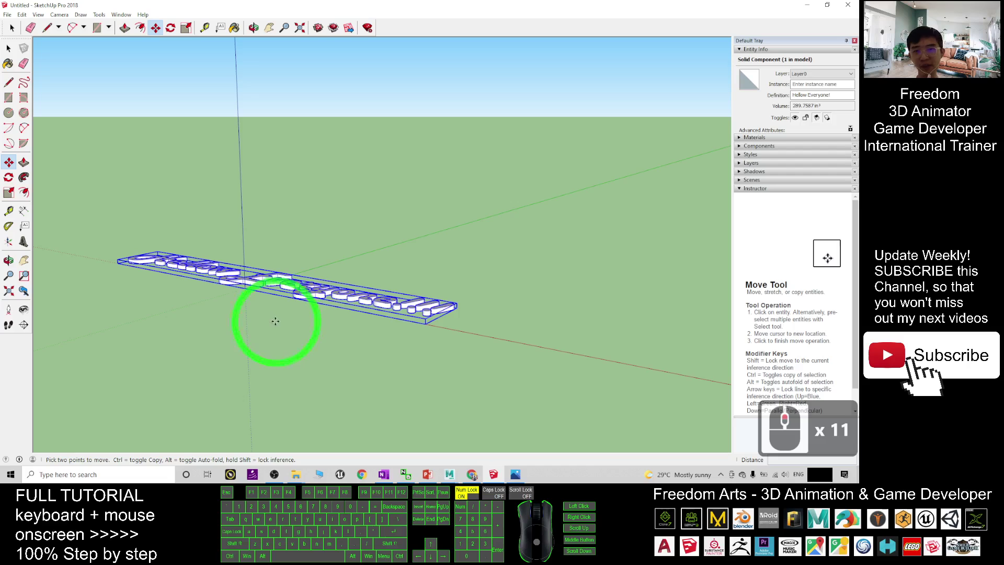
pyautogui.moveTo(267, 316)
pyautogui.mouseDown(button='middle')
pyautogui.moveTo(363, 343)
pyautogui.moveTo(408, 403)
pyautogui.moveTo(313, 352)
pyautogui.moveTo(561, 358)
pyautogui.moveTo(310, 314)
pyautogui.moveTo(242, 376)
pyautogui.mouseUp(button='middle')
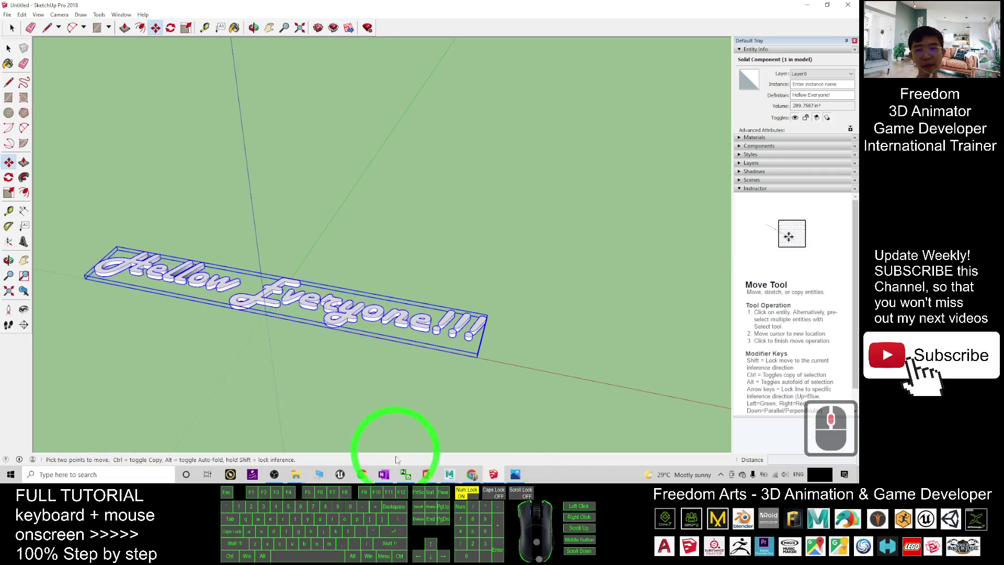
pyautogui.click(450, 475)
pyautogui.moveTo(595, 436)
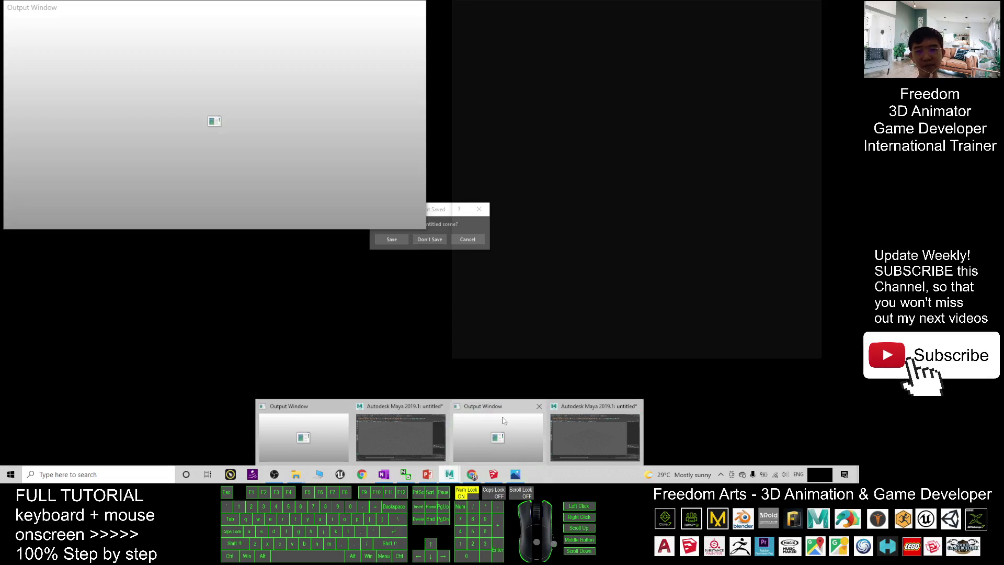
# - Close the extra Output Window and duplicate Maya session without saving
pyautogui.click(481, 330)
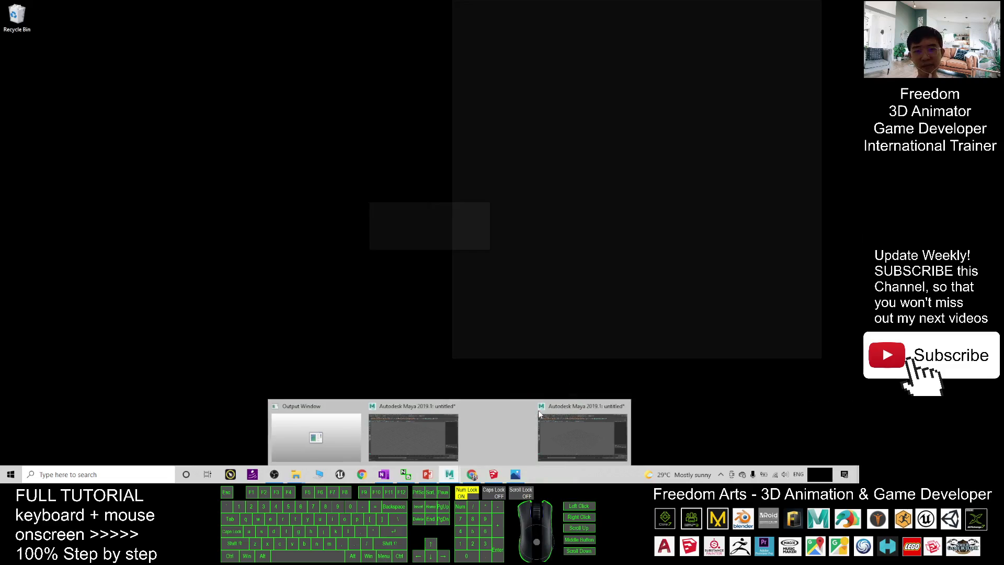
pyautogui.click(538, 406)
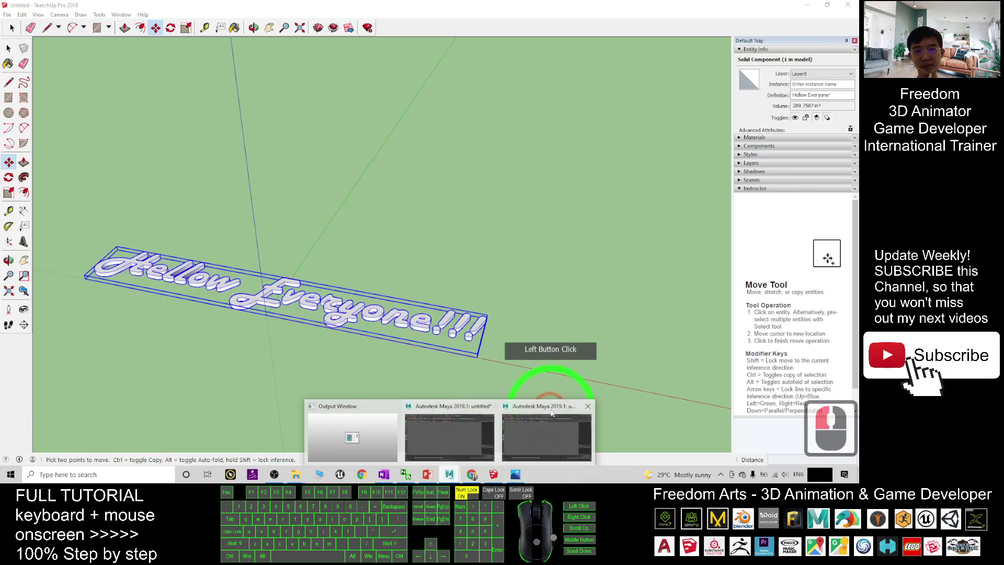
pyautogui.click(586, 408)
pyautogui.click(487, 279)
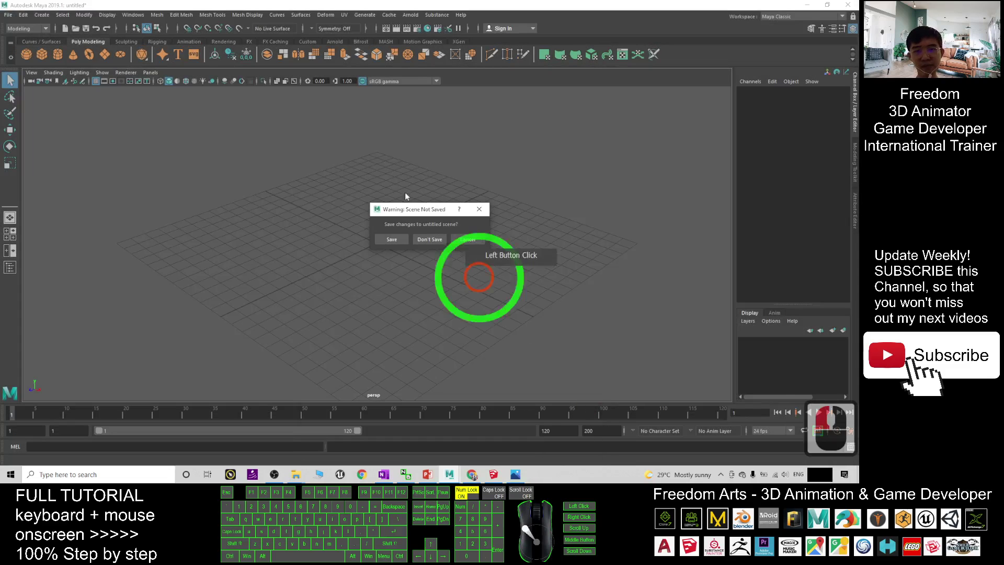
pyautogui.click(423, 236)
# - Maximize the remaining Maya window, then return to the SketchUp model
pyautogui.click(449, 474)
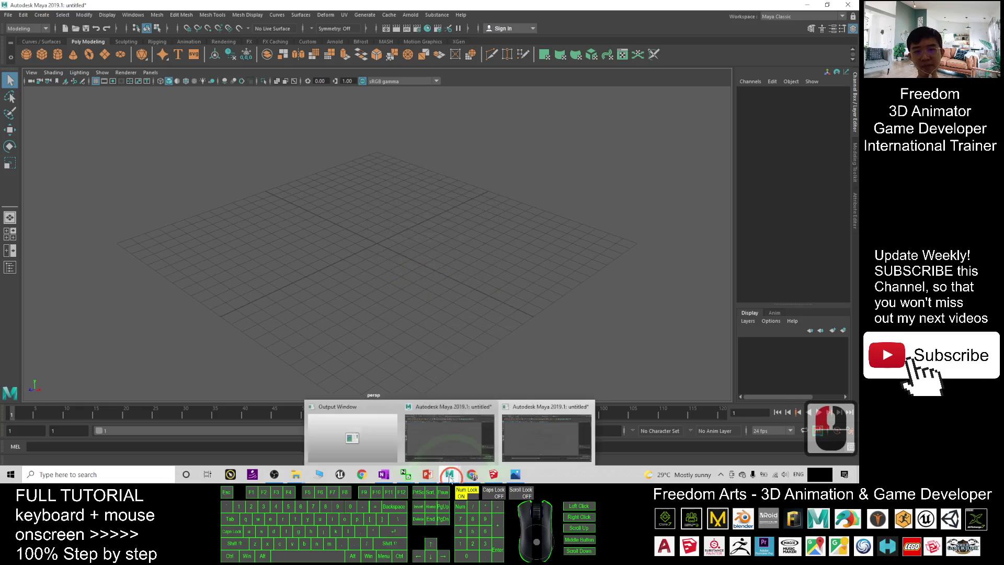
pyautogui.click(451, 436)
pyautogui.click(425, 281)
pyautogui.scroll(-5, 409, 266)
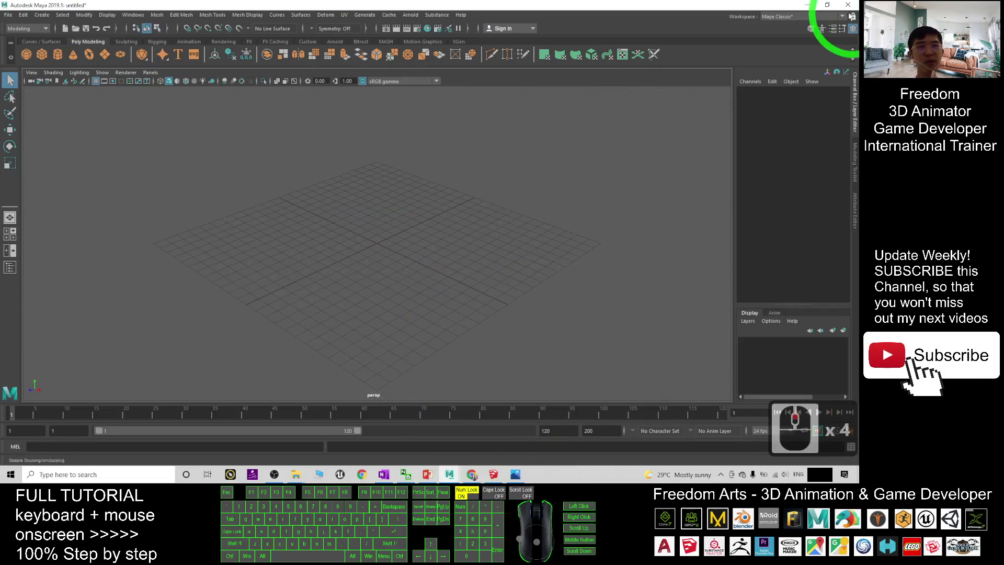
pyautogui.click(816, 6)
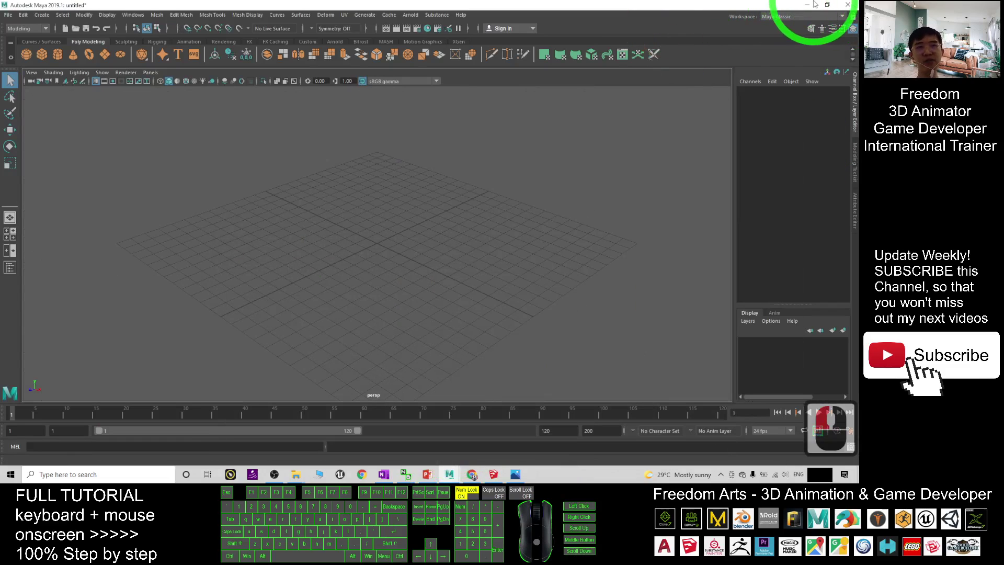
pyautogui.click(430, 304)
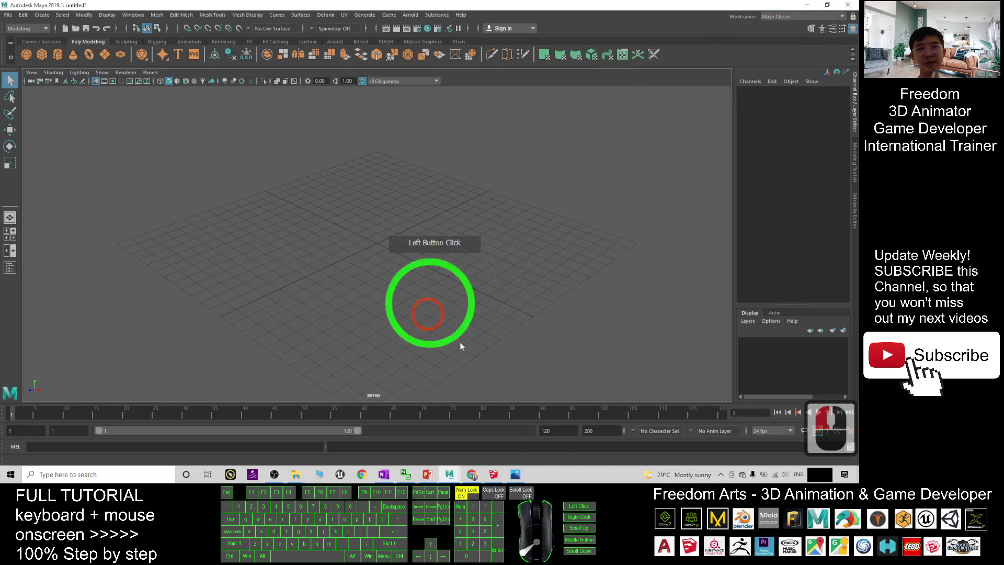
pyautogui.click(493, 474)
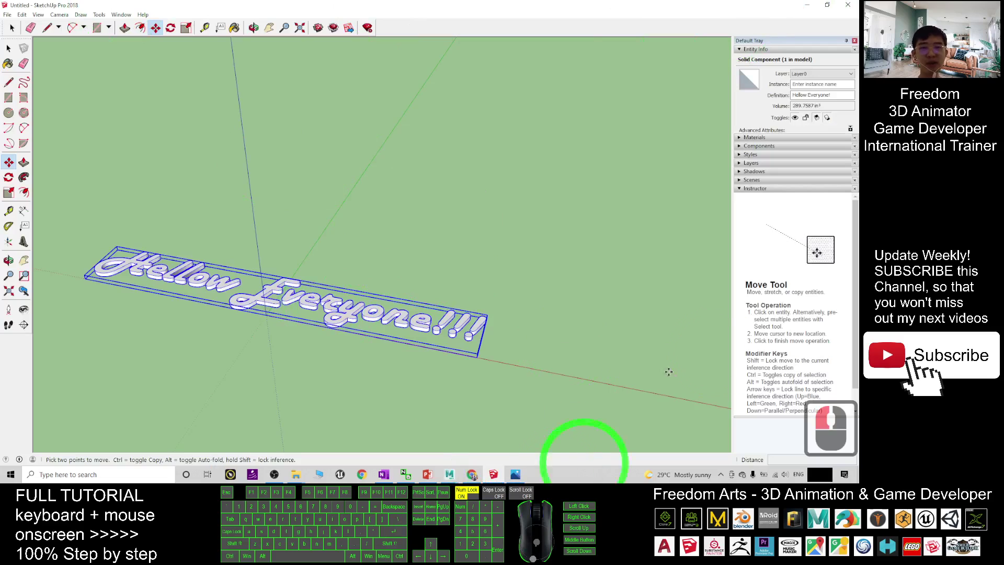
# - Bring up SketchUp's Export Model dialog from File > Export > 3D Model
pyautogui.click(324, 283)
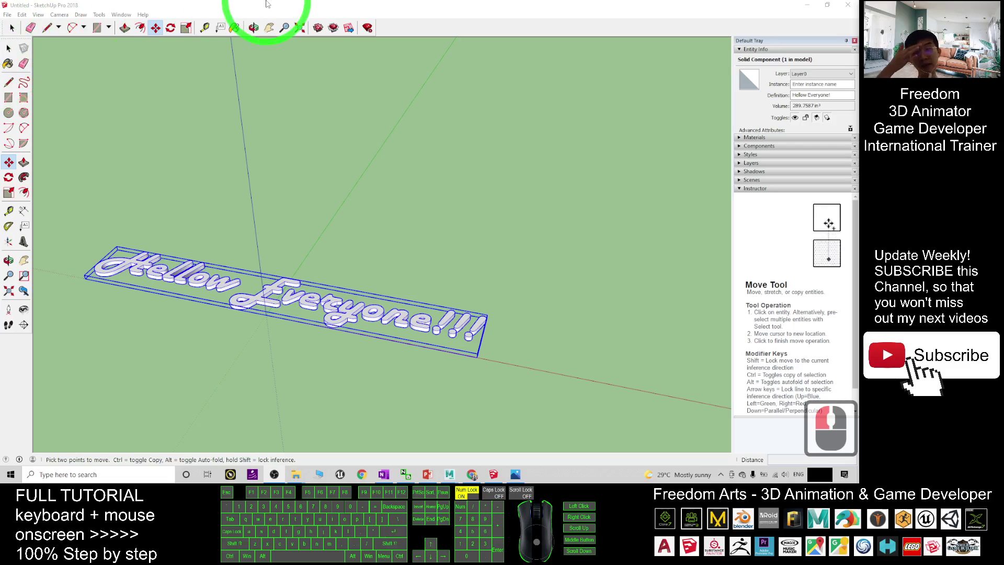
pyautogui.click(10, 14)
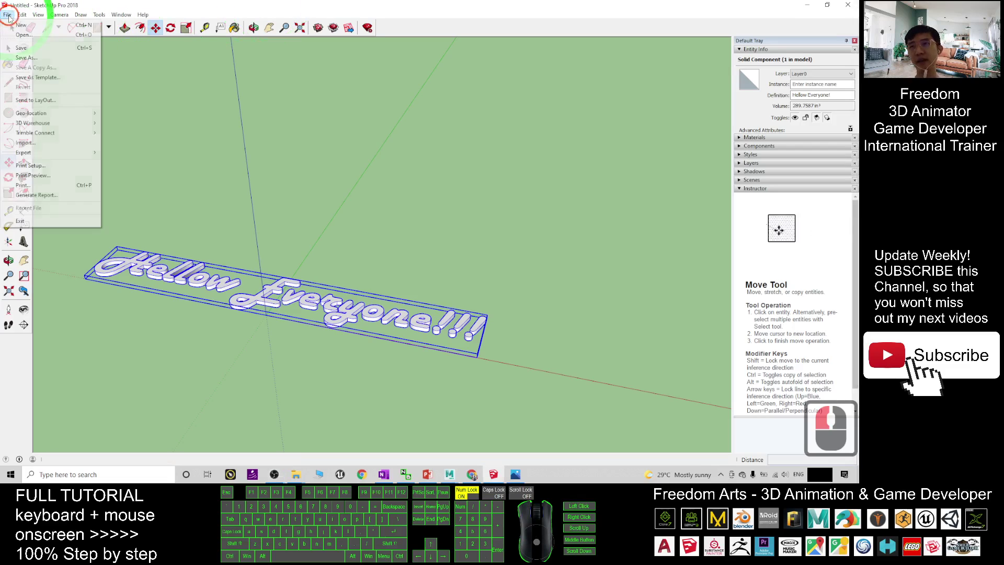
pyautogui.click(26, 153)
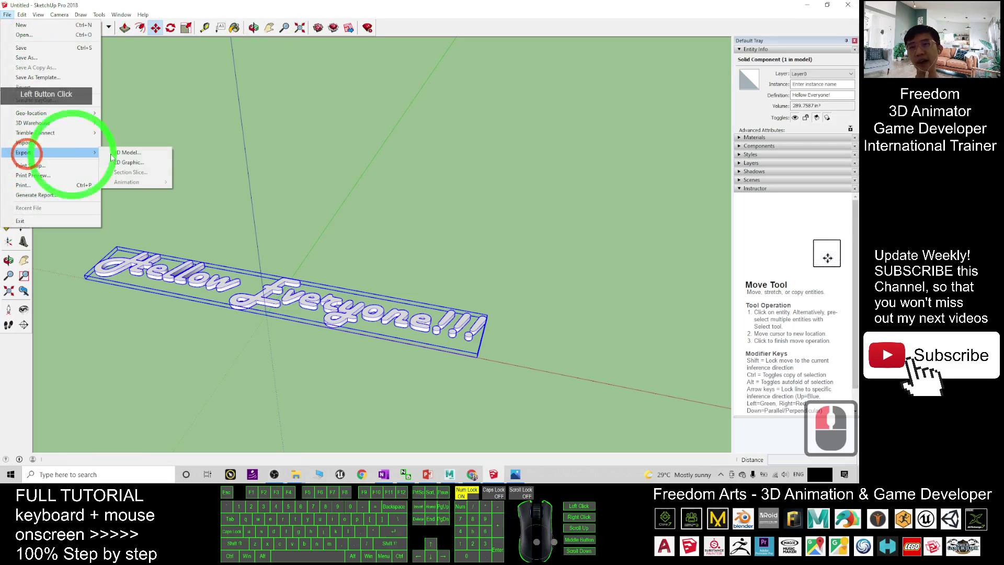
pyautogui.click(139, 155)
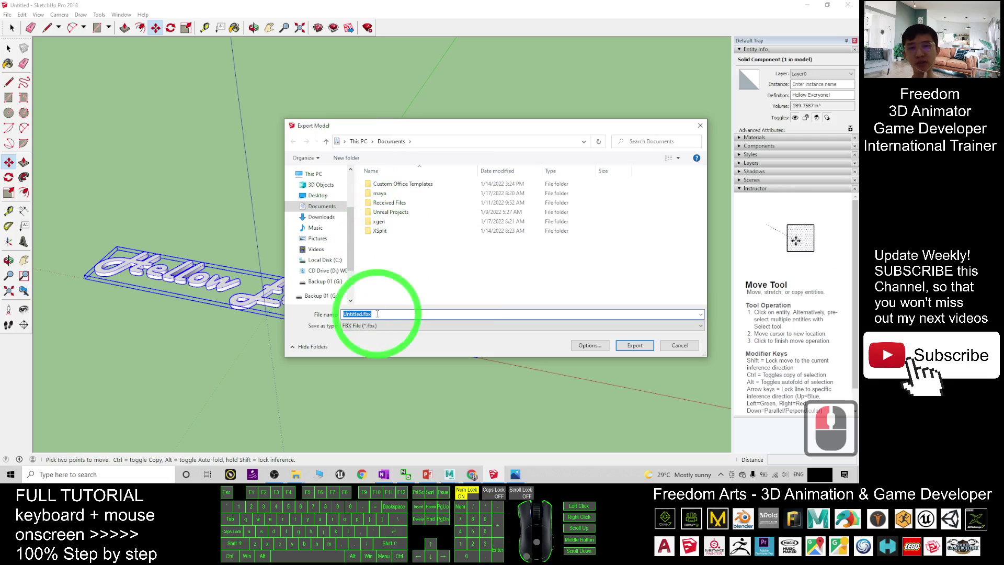
# - Export the model to the Desktop as FBX named 'Hello Everyone 3D Text'
pyautogui.click(318, 196)
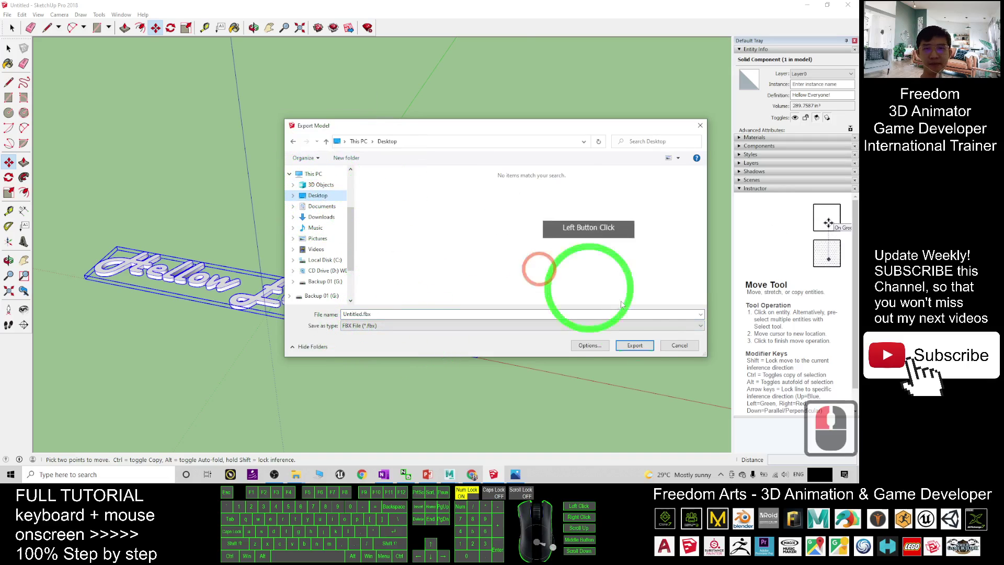
pyautogui.click(431, 314)
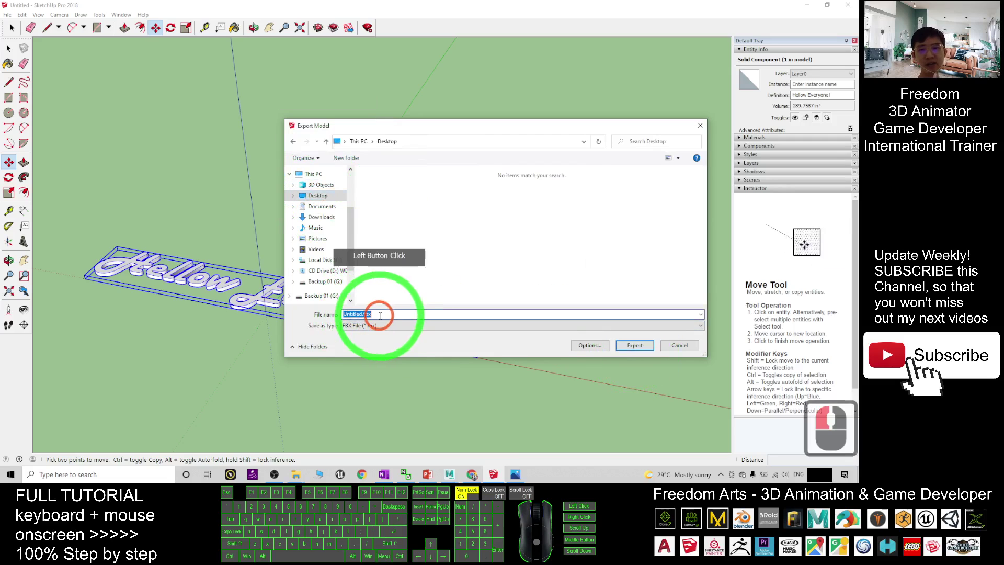
pyautogui.doubleClick(398, 316)
pyautogui.write('Hw')
pyautogui.press('BackSpace')
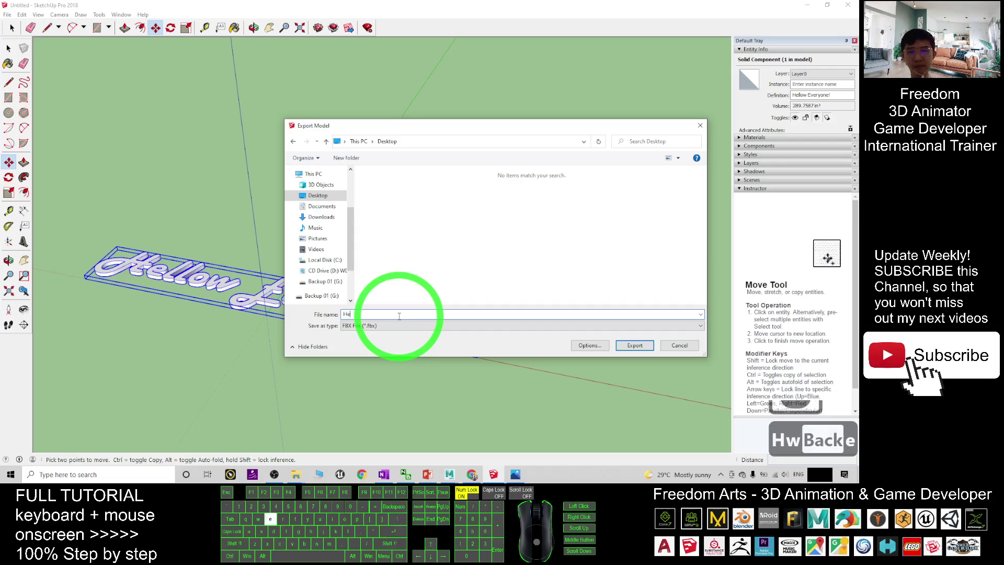
pyautogui.write('ellow')
pyautogui.press('BackSpace')
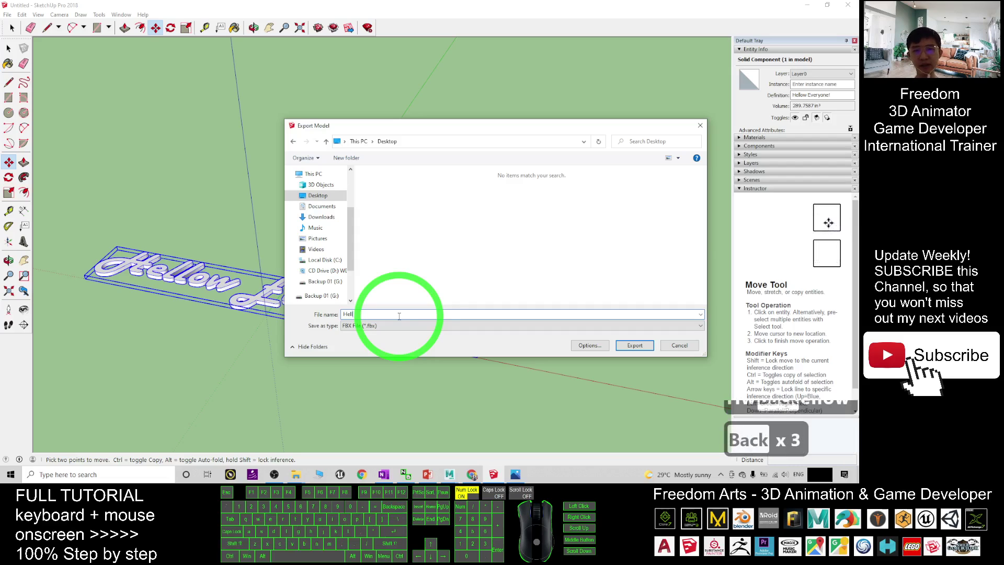
pyautogui.write(' Everyone')
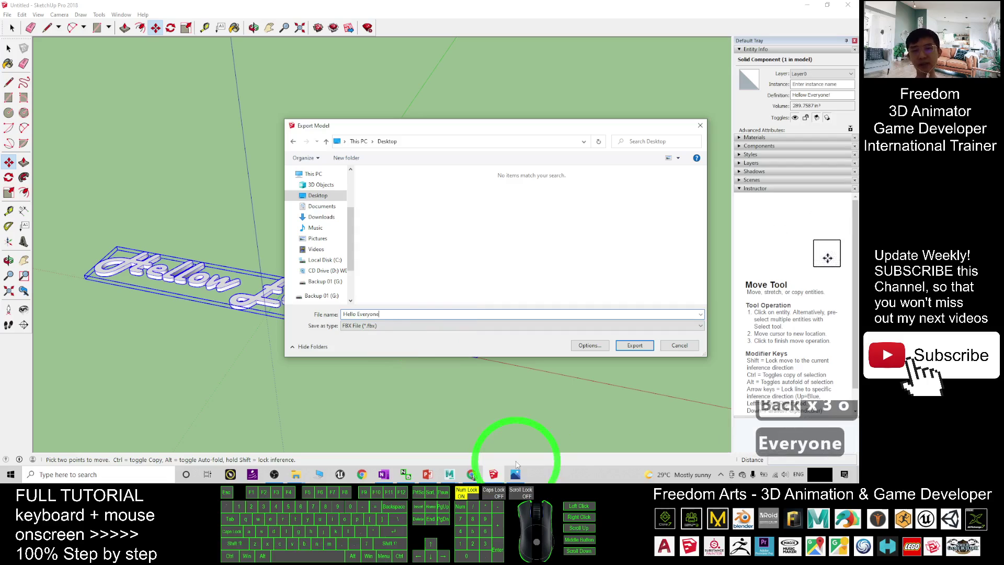
pyautogui.write(' 3D Text')
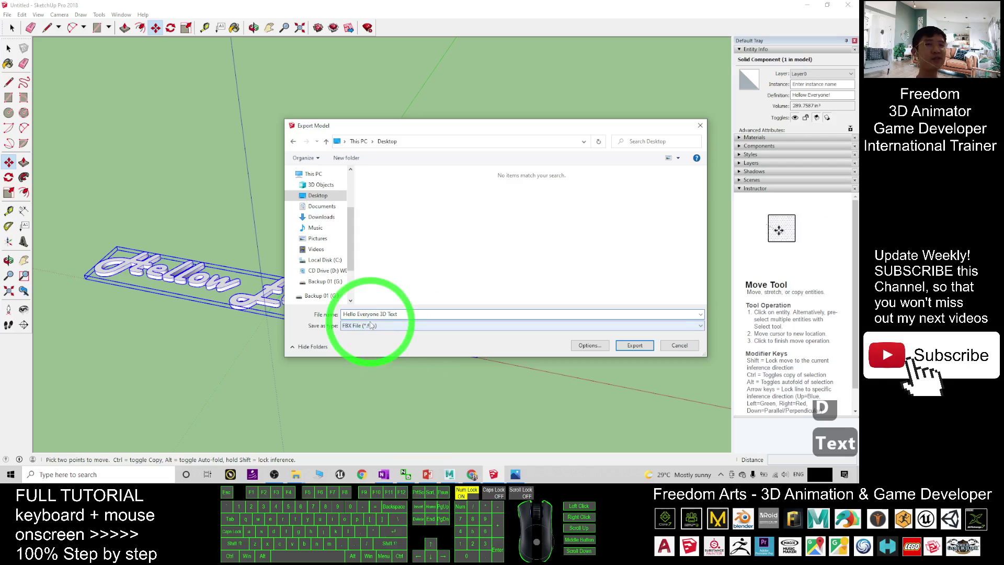
pyautogui.click(630, 345)
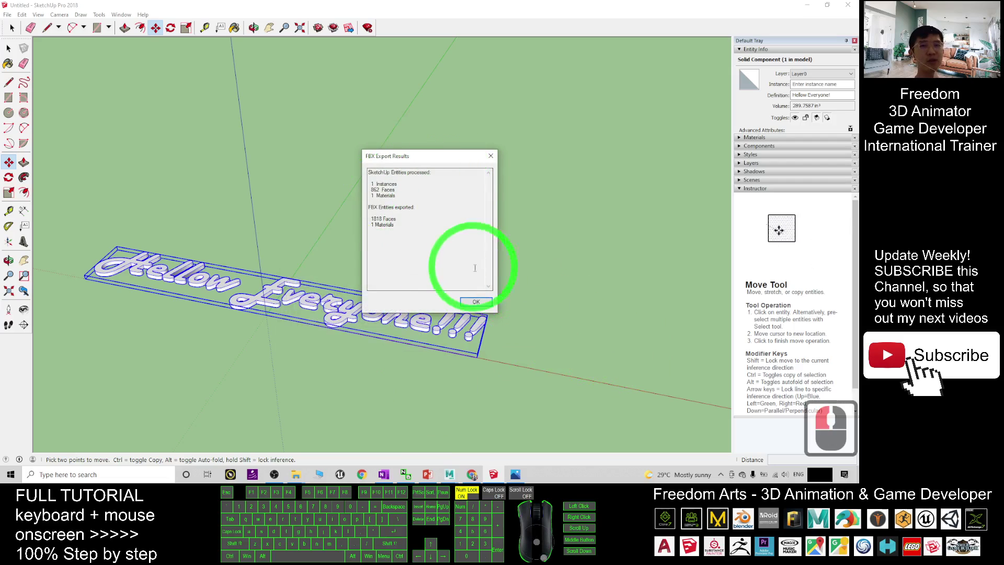
# - Dismiss the FBX Export Results and minimize SketchUp to reveal the desktop
pyautogui.click(476, 302)
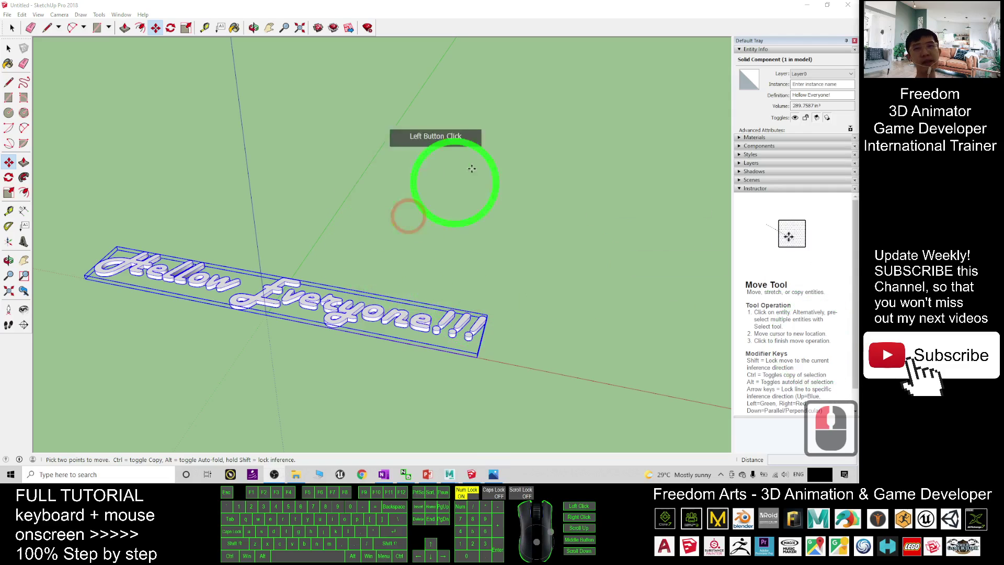
pyautogui.click(808, 9)
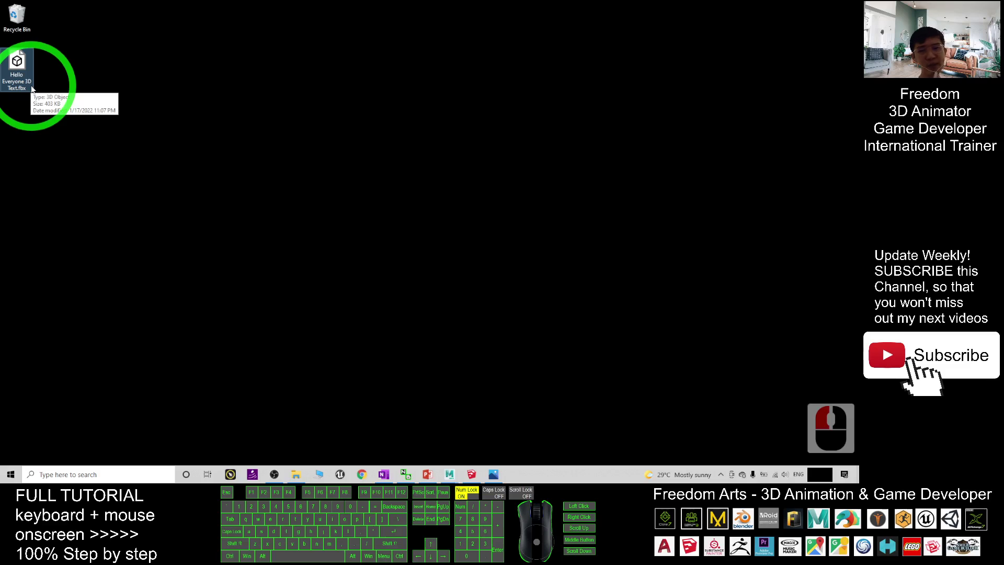
# - Restore the Maya window and drag 'Hello Everyone 3D Text.fbx' into its viewport
pyautogui.click(449, 475)
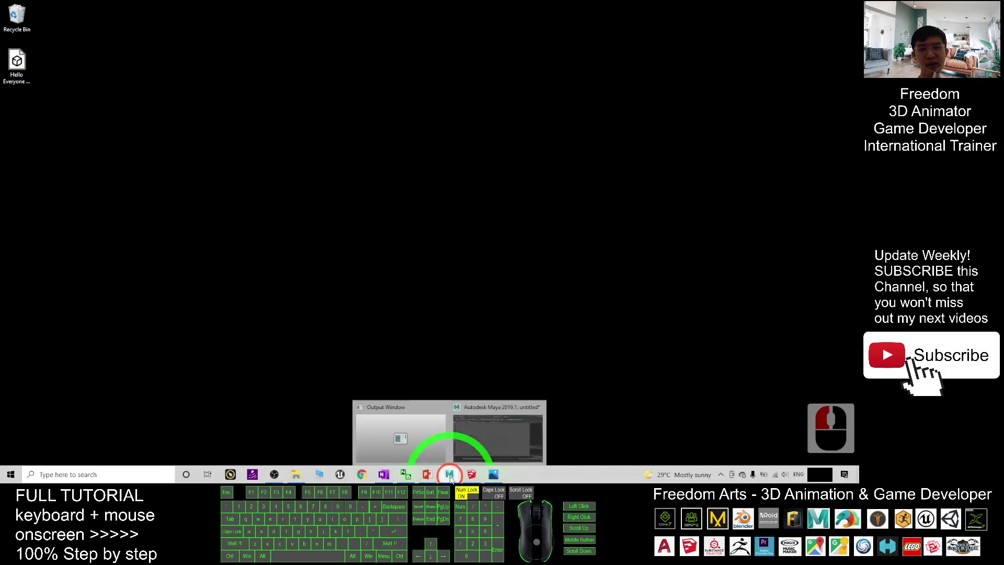
pyautogui.click(499, 435)
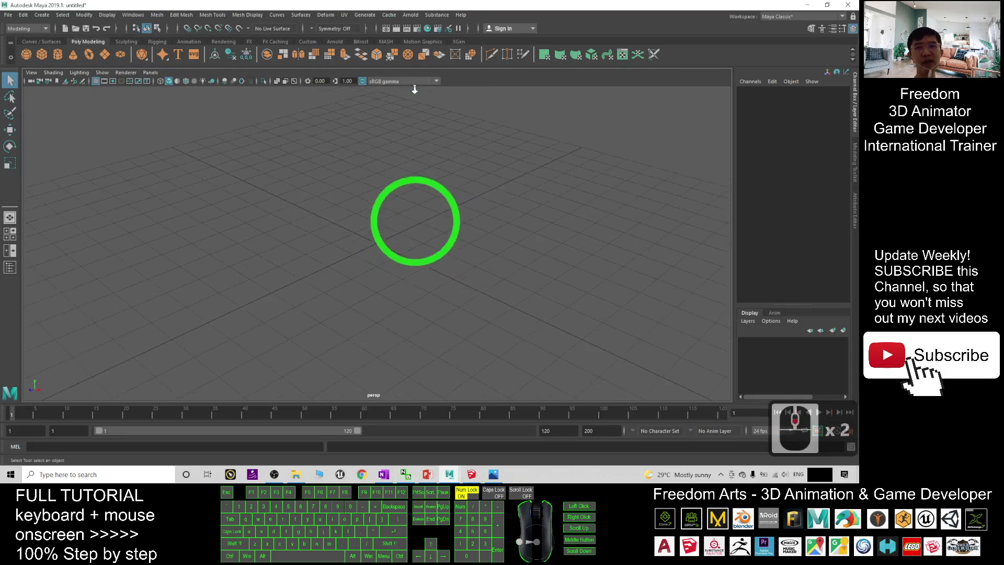
pyautogui.moveTo(439, 5); pyautogui.dragTo(489, 45)
pyautogui.click(23, 59)
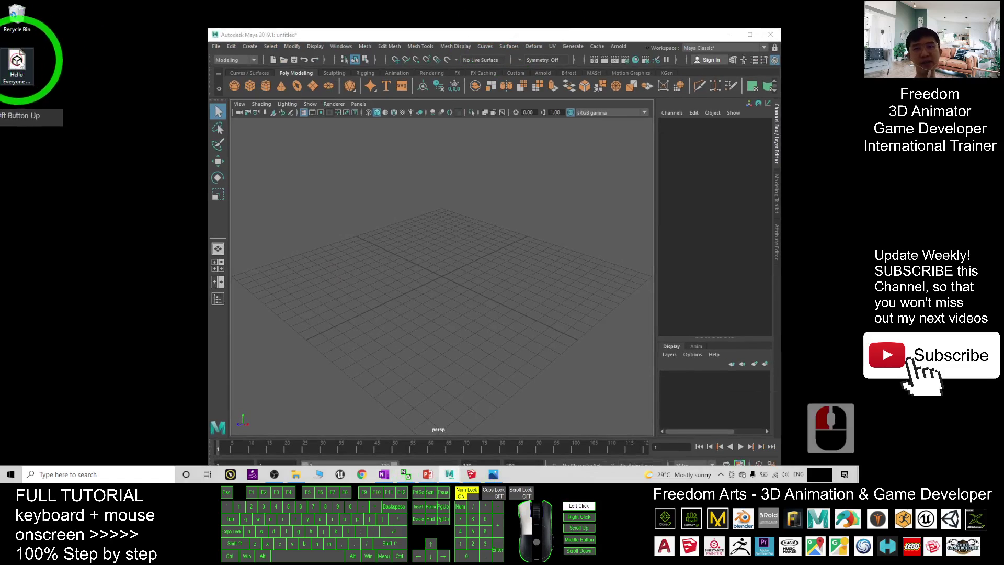
pyautogui.moveTo(19, 63); pyautogui.dragTo(441, 273)
# - Finish the text import, select the Mesh1 text, and orbit to view the whole phrase
pyautogui.click(749, 35)
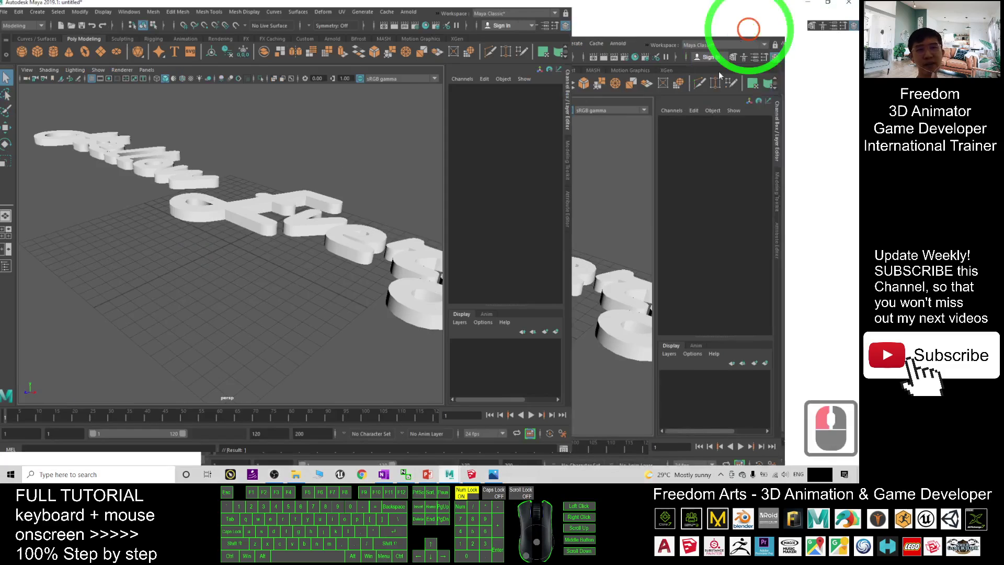
pyautogui.scroll(-3, 337, 232)
pyautogui.scroll(-7, 395, 244)
pyautogui.click(404, 240)
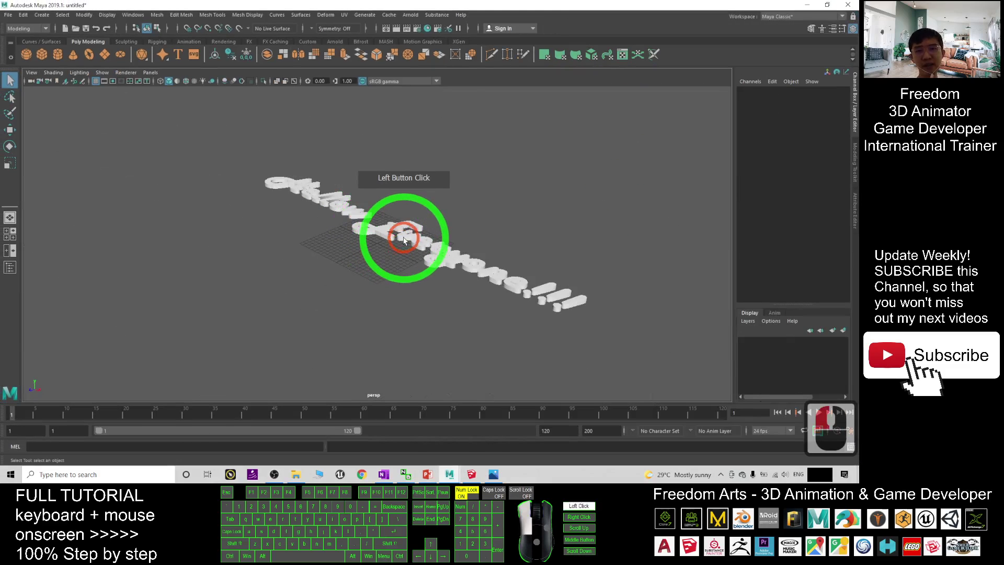
pyautogui.scroll(3, 404, 239)
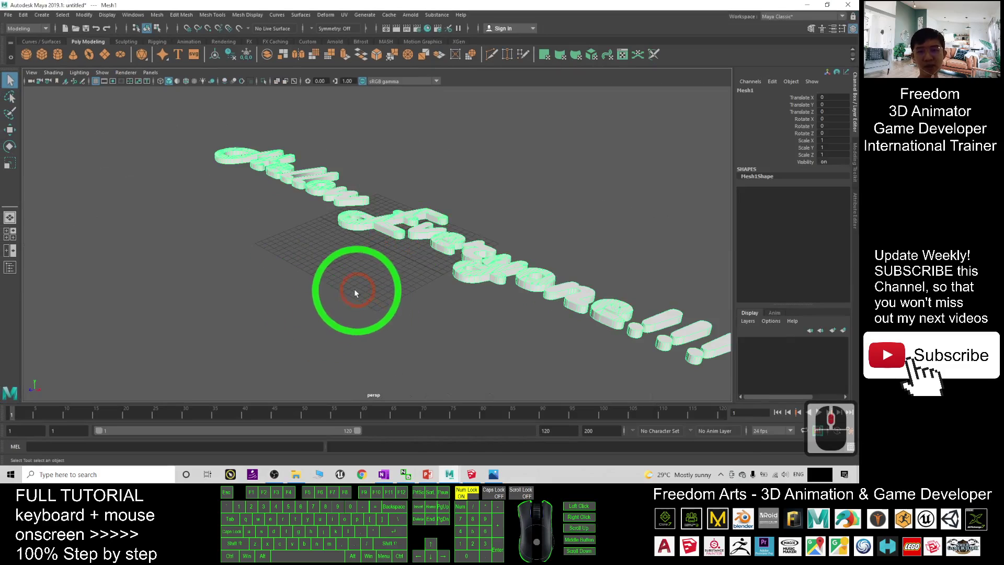
pyautogui.moveTo(325, 273)
pyautogui.keyDown('alt'); pyautogui.mouseDown()
pyautogui.moveTo(428, 284)
pyautogui.moveTo(406, 231)
pyautogui.moveTo(388, 298)
pyautogui.moveTo(387, 233)
pyautogui.mouseUp(); pyautogui.keyUp('alt')
# - Stretch the selected text taller along its Y axis
pyautogui.press('e')
pyautogui.press('r')
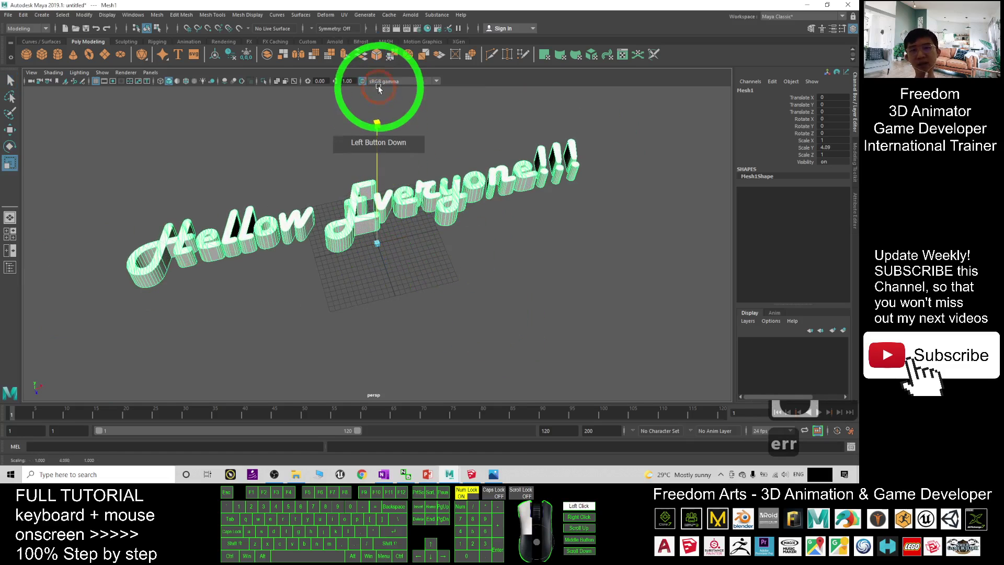
pyautogui.moveTo(377, 212); pyautogui.dragTo(376, 71)
pyautogui.moveTo(340, 202)
pyautogui.keyDown('alt'); pyautogui.mouseDown()
pyautogui.moveTo(460, 217)
pyautogui.moveTo(518, 163)
pyautogui.moveTo(529, 231)
pyautogui.mouseUp(); pyautogui.keyUp('alt')
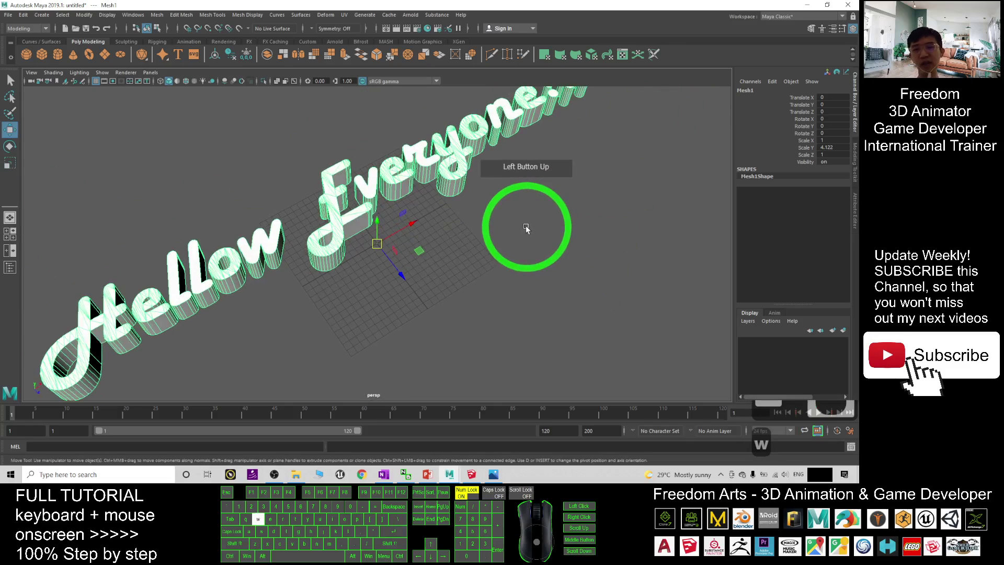
# - Rotate the text to 74.63 degrees about X so it stands upright
pyautogui.press('e')
pyautogui.press('e')
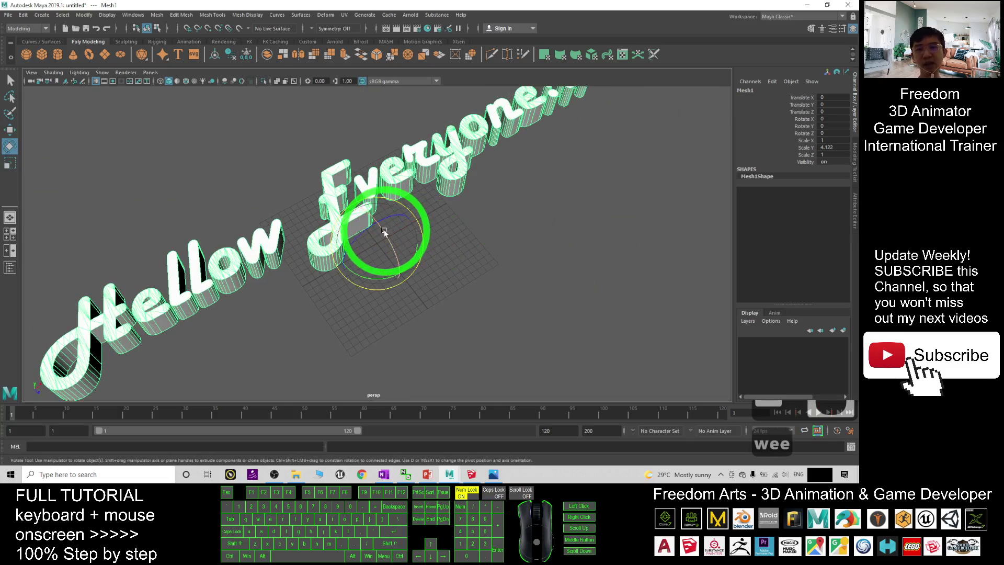
pyautogui.moveTo(387, 243); pyautogui.dragTo(400, 270)
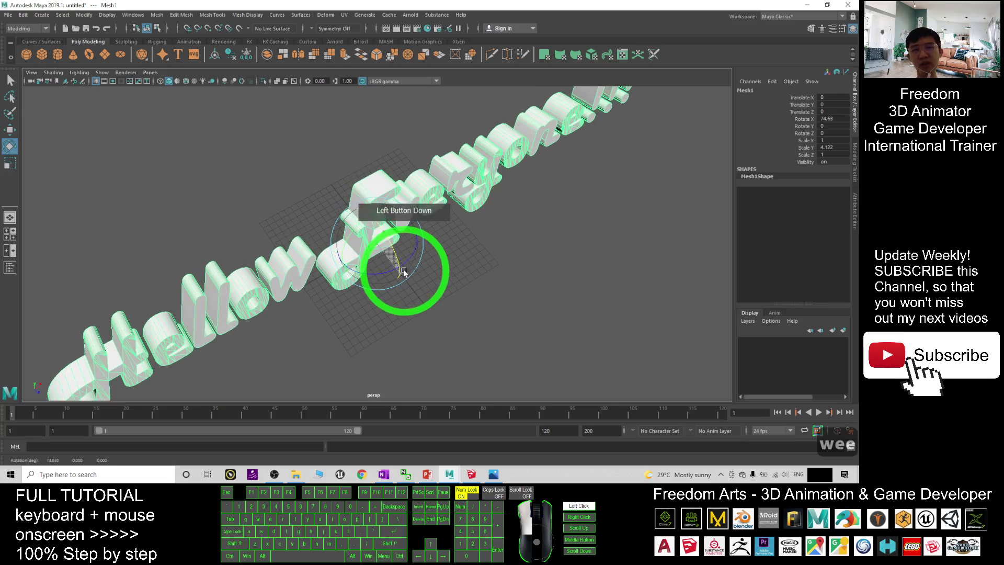
pyautogui.moveTo(401, 265); pyautogui.dragTo(410, 265)
pyautogui.moveTo(433, 336)
pyautogui.keyDown('alt'); pyautogui.mouseDown()
pyautogui.moveTo(479, 291)
pyautogui.moveTo(400, 298)
pyautogui.mouseUp(); pyautogui.keyUp('alt')
# - Rescale the text to 0.455, 1.876, 0.455 and bring SketchUp to the front
pyautogui.press('r')
pyautogui.moveTo(398, 245); pyautogui.dragTo(316, 284)
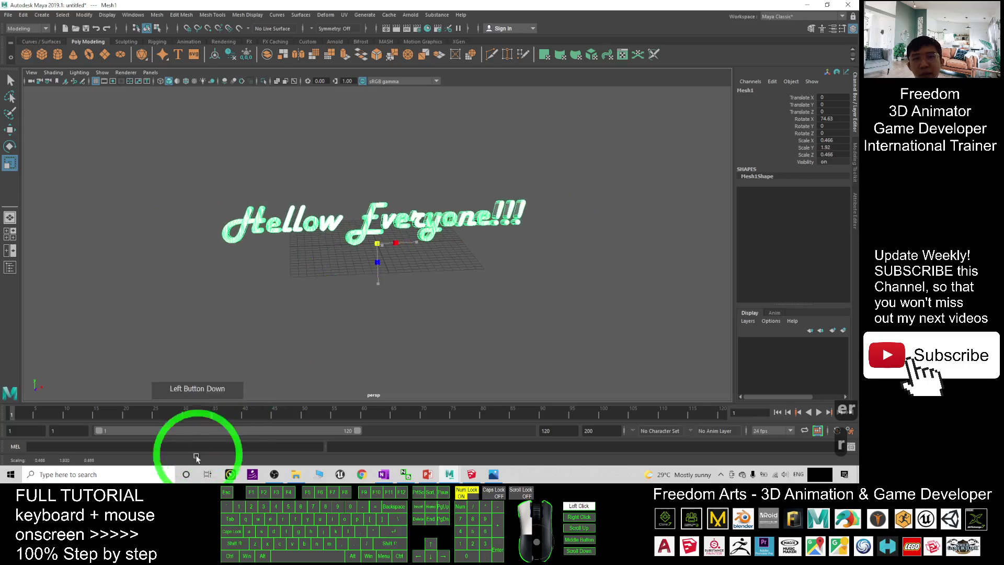
pyautogui.scroll(4, 317, 284)
pyautogui.scroll(-2, 309, 281)
pyautogui.moveTo(309, 280)
pyautogui.keyDown('alt'); pyautogui.mouseDown()
pyautogui.moveTo(323, 256)
pyautogui.moveTo(223, 259)
pyautogui.moveTo(265, 242)
pyautogui.moveTo(343, 249)
pyautogui.mouseUp(); pyautogui.keyUp('alt')
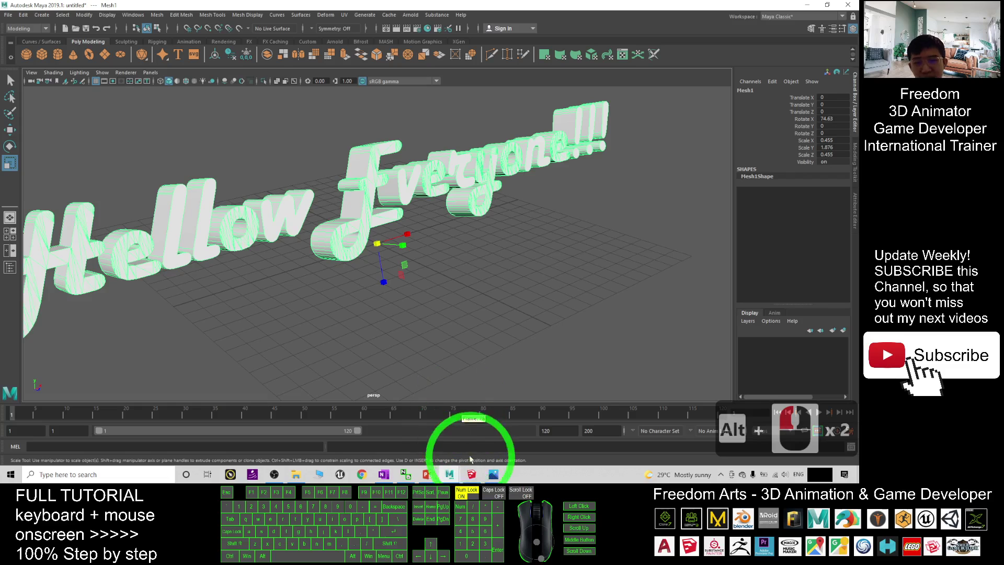
pyautogui.click(472, 474)
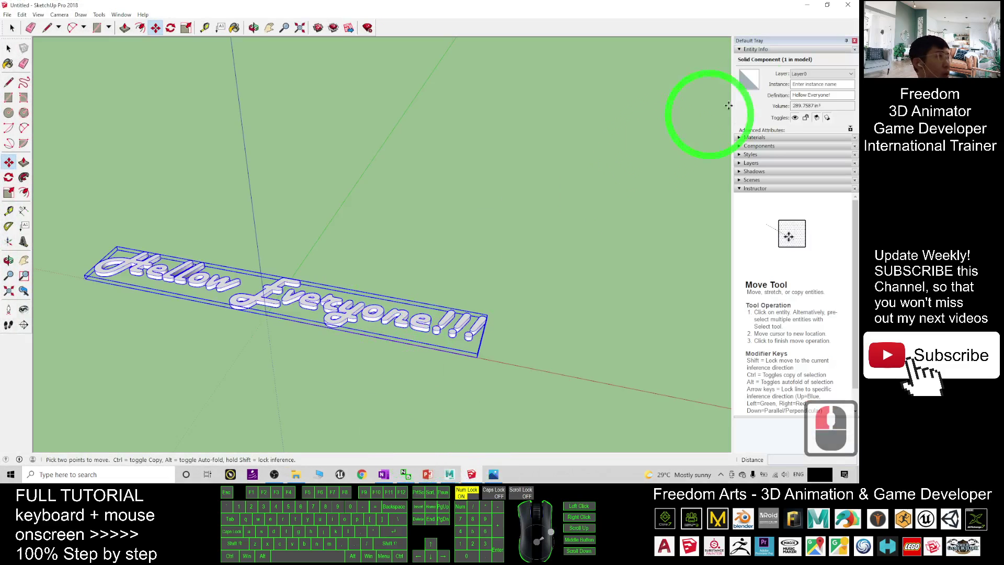
# - View the cover.jpg image in Photos, then return to the upright text in Maya
pyautogui.click(493, 474)
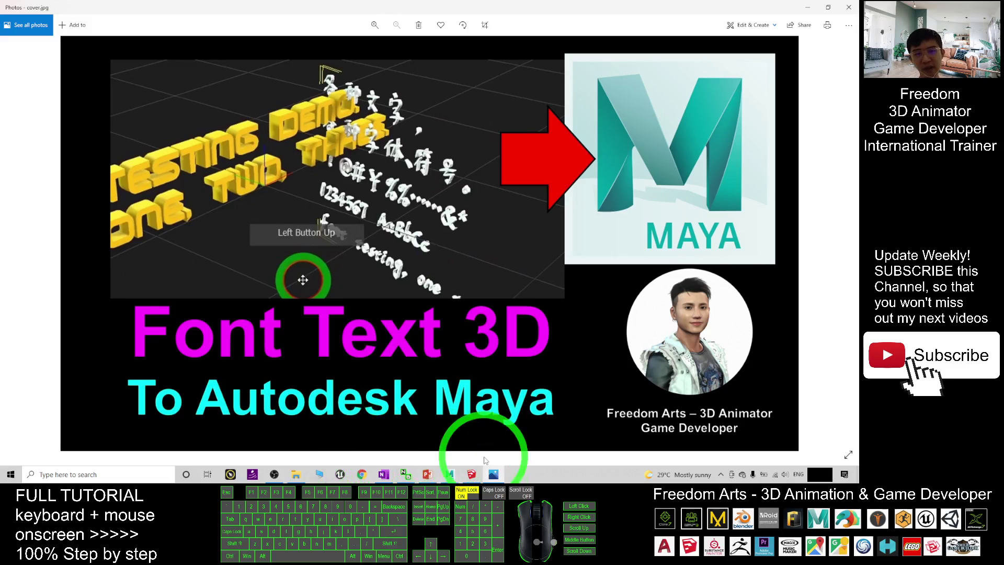
pyautogui.click(504, 426)
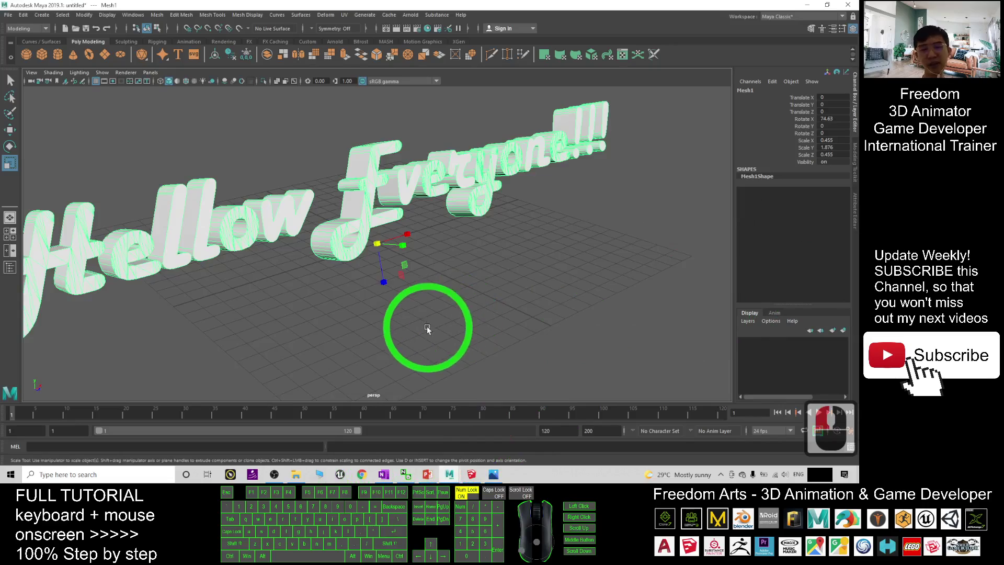
pyautogui.keyDown('alt'); pyautogui.moveTo(428, 328); pyautogui.dragTo(327, 305); pyautogui.keyUp('alt')
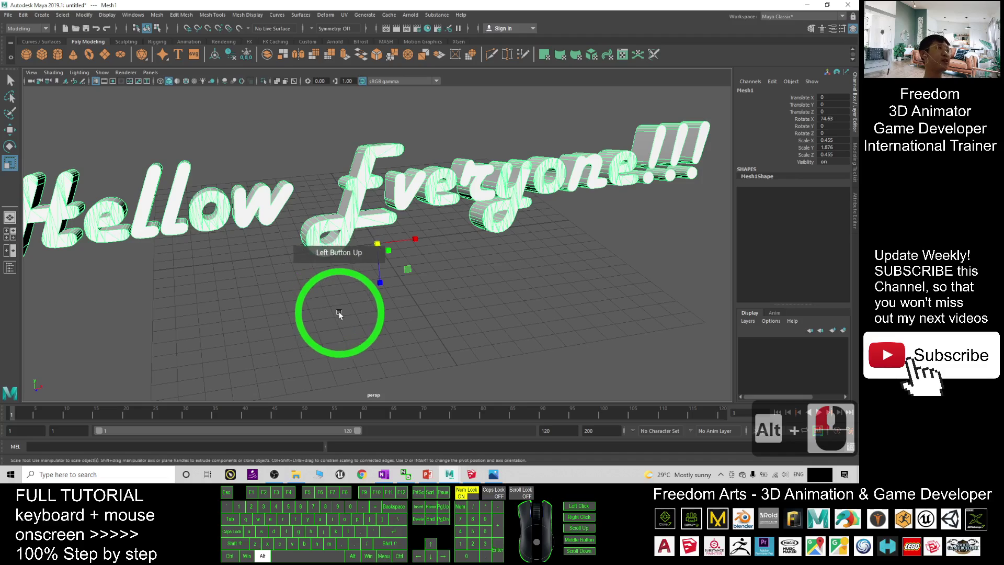
pyautogui.moveTo(448, 284)
pyautogui.keyDown('alt'); pyautogui.mouseDown()
pyautogui.moveTo(463, 256)
pyautogui.moveTo(510, 262)
pyautogui.moveTo(475, 269)
pyautogui.moveTo(374, 239)
pyautogui.moveTo(277, 258)
pyautogui.moveTo(352, 269)
pyautogui.moveTo(332, 287)
pyautogui.moveTo(337, 261)
pyautogui.mouseUp(); pyautogui.keyUp('alt')
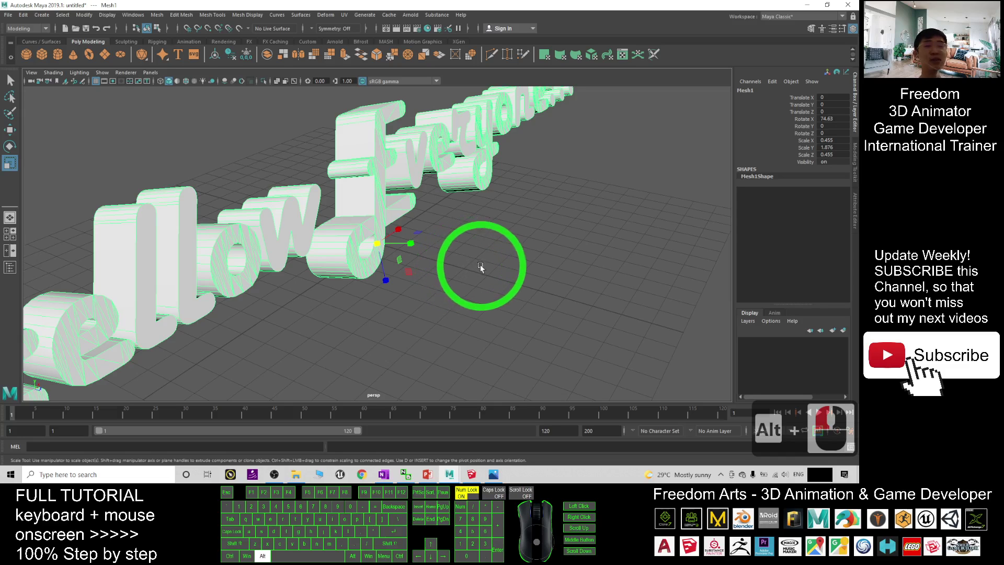
pyautogui.moveTo(448, 280)
pyautogui.keyDown('alt'); pyautogui.mouseDown()
pyautogui.moveTo(487, 267)
pyautogui.moveTo(478, 272)
pyautogui.mouseUp(); pyautogui.keyUp('alt')
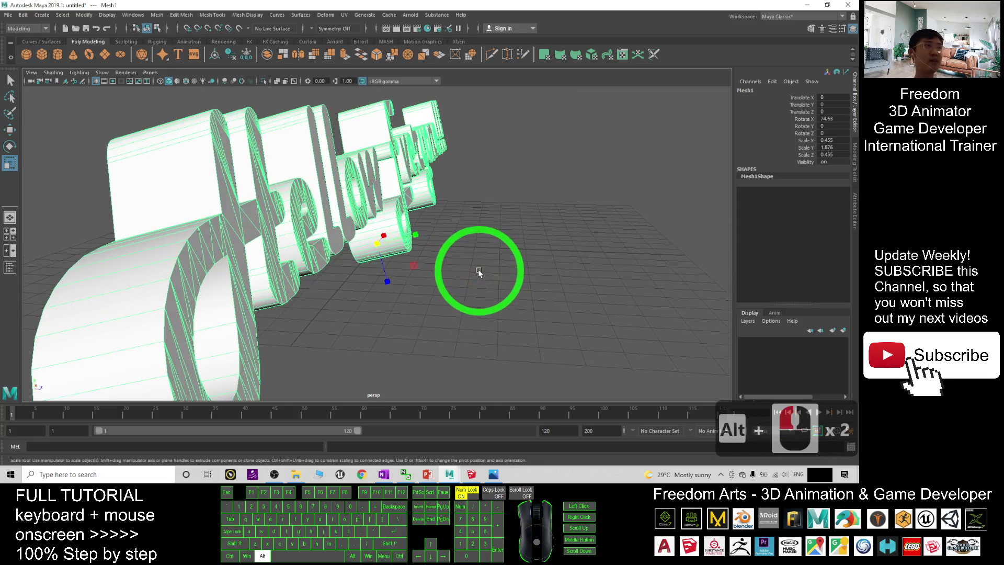